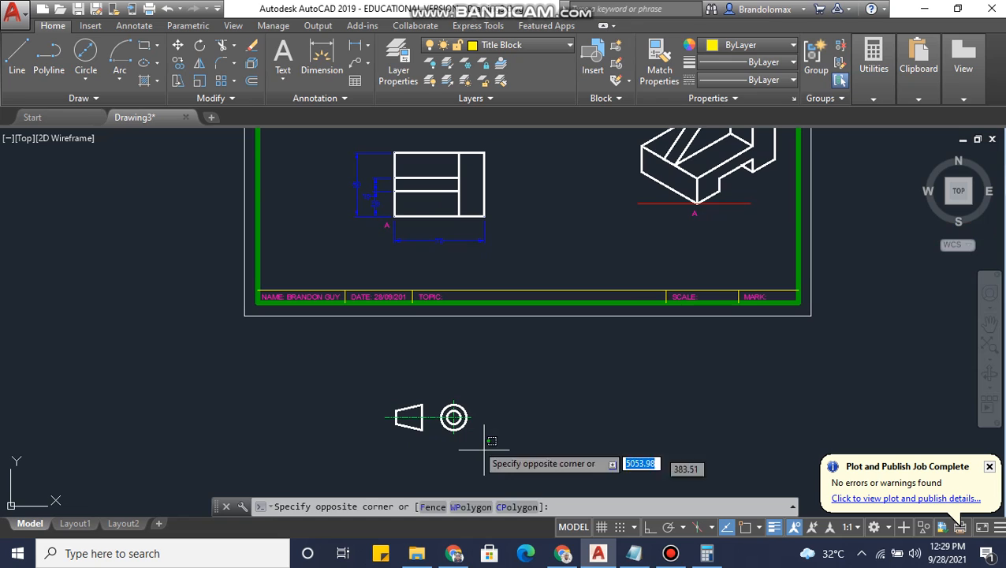
Group the cone and concentric-circle views of the projection symbol below the drawing sheet into one object
left_click(338, 361)
left_click(875, 59)
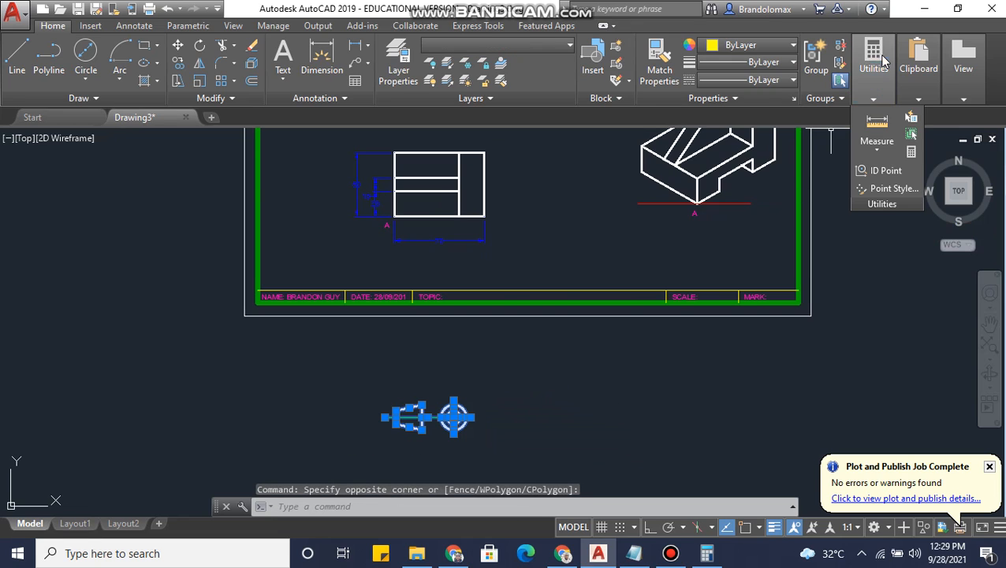
left_click(817, 57)
Move the grouped projection symbol into the drawing frame, just above the title block and beneath the top view
left_click(475, 428)
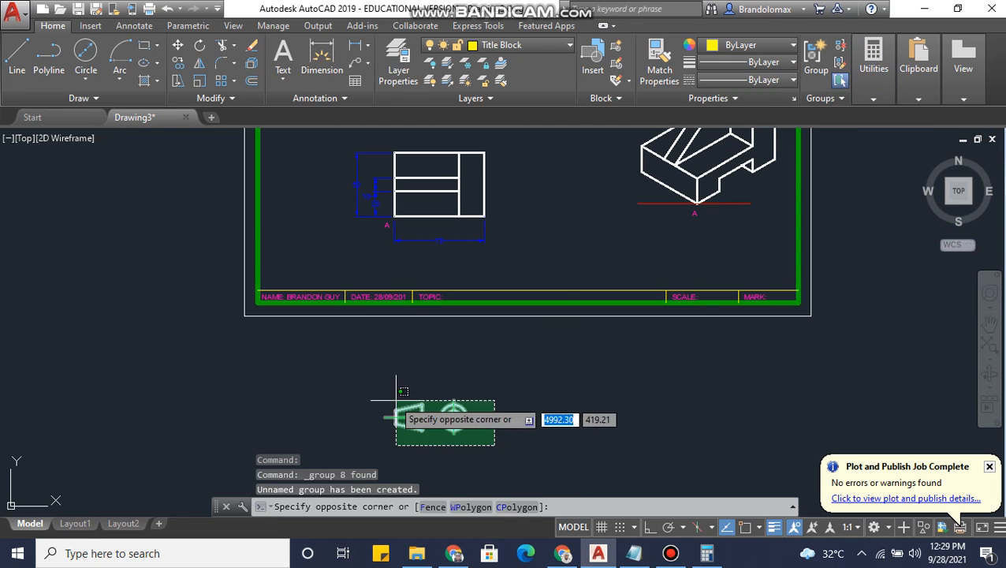
left_click(398, 402)
left_click(427, 416)
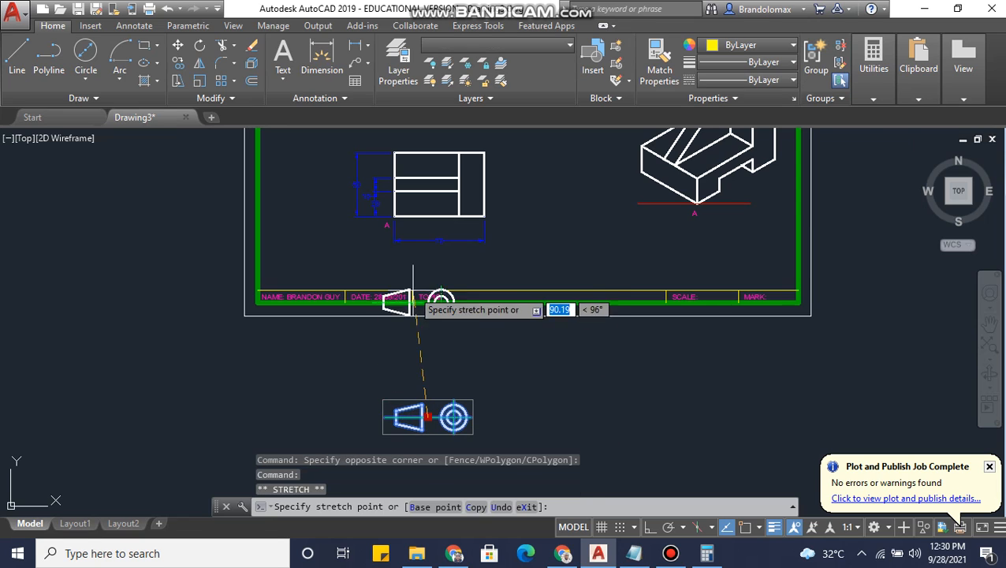
scroll(387, 277, "up", 5)
left_click(375, 263)
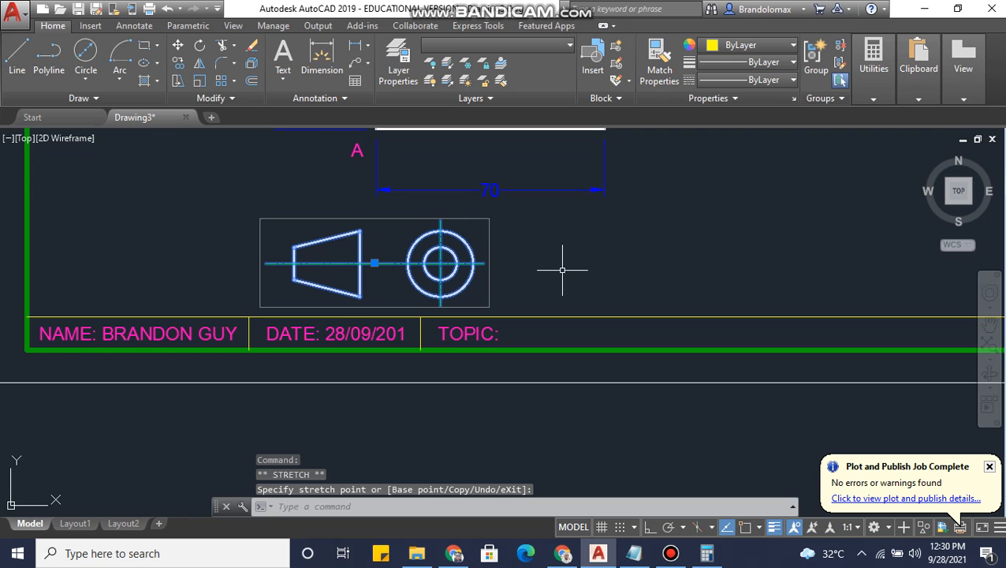
key("Escape")
Move the dimensioned front and top views together slightly up and to the left within the frame
scroll(565, 271, "down", 4)
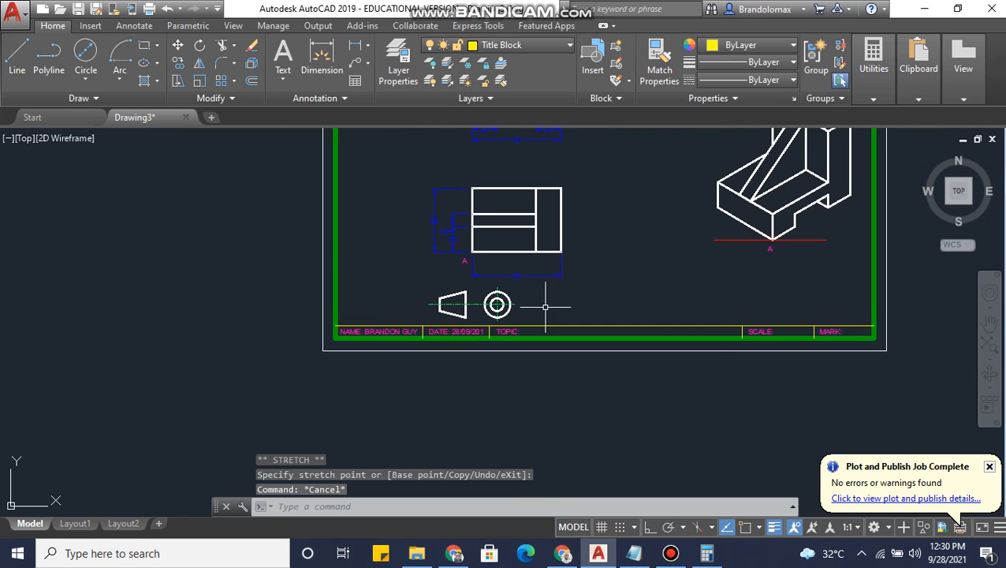
middle_click_drag(570, 300, 572, 316)
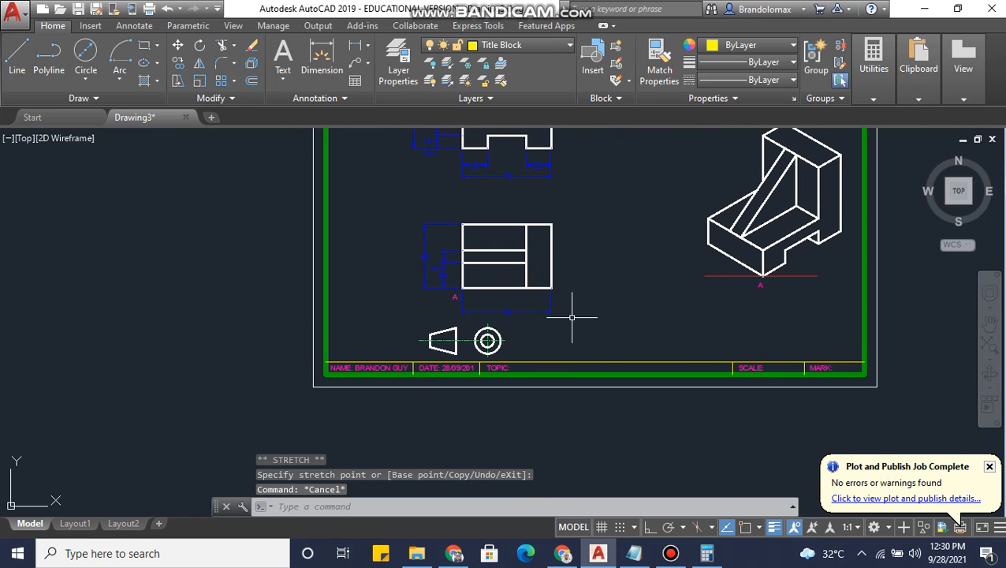
left_click(571, 319)
middle_click_drag(473, 221, 508, 291)
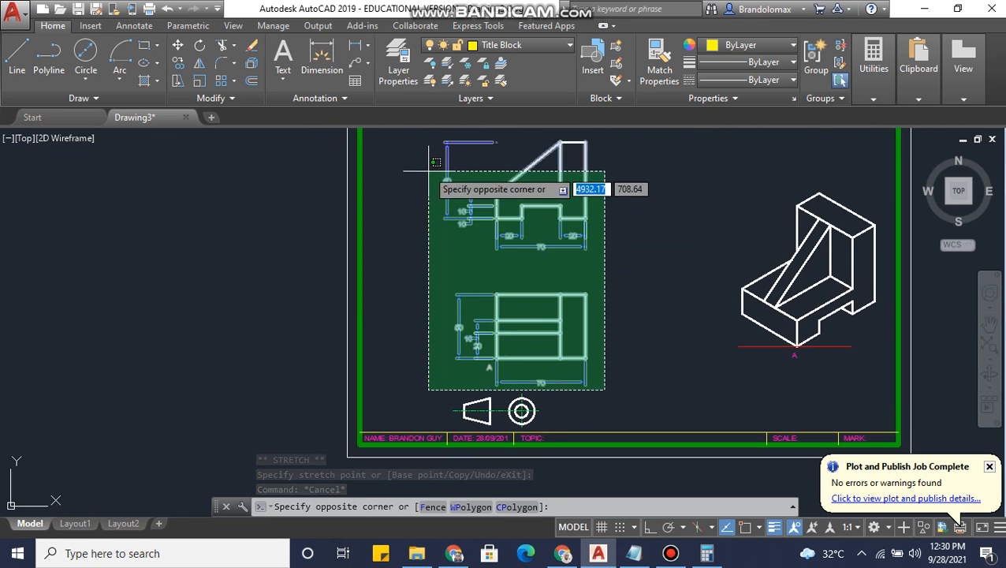
middle_click_drag(441, 142, 430, 179)
left_click(427, 158)
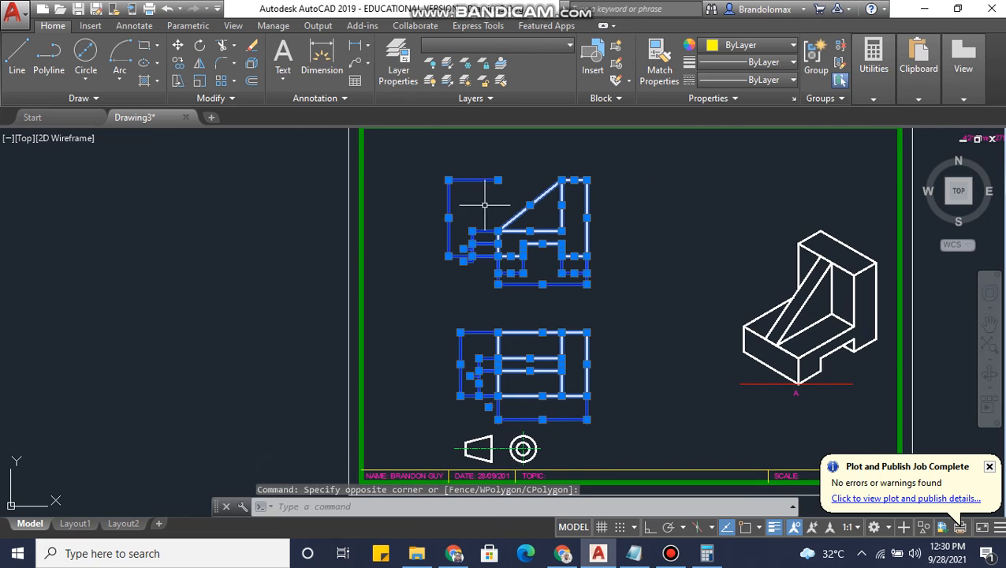
right_click(485, 213)
left_click(544, 302)
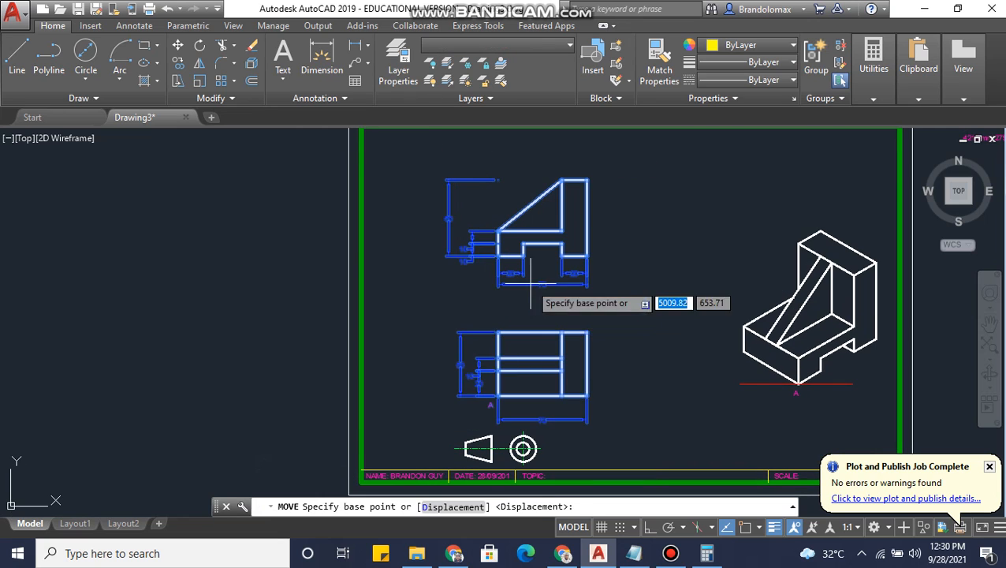
left_click(541, 270)
scroll(497, 225, "down", 3)
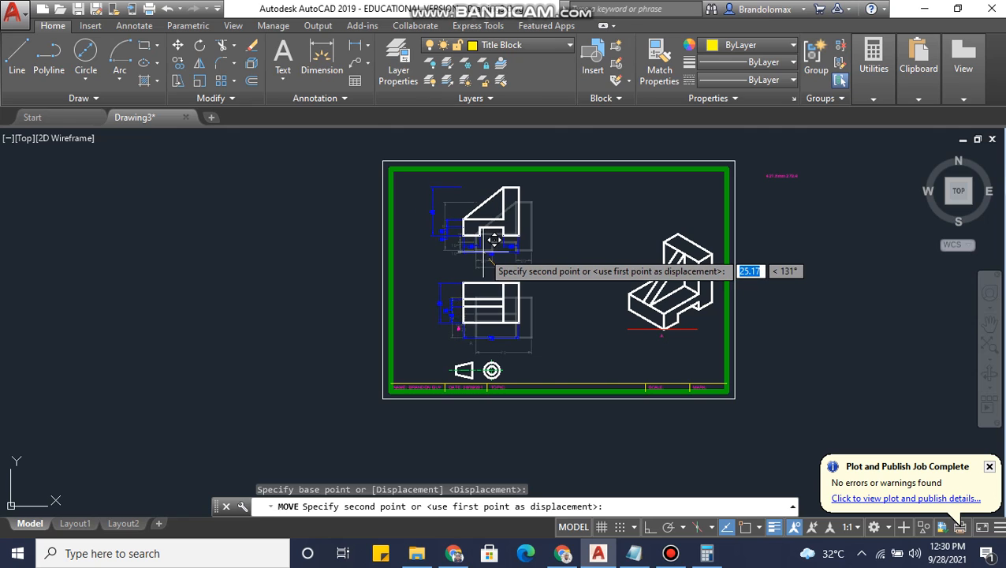
left_click(492, 259)
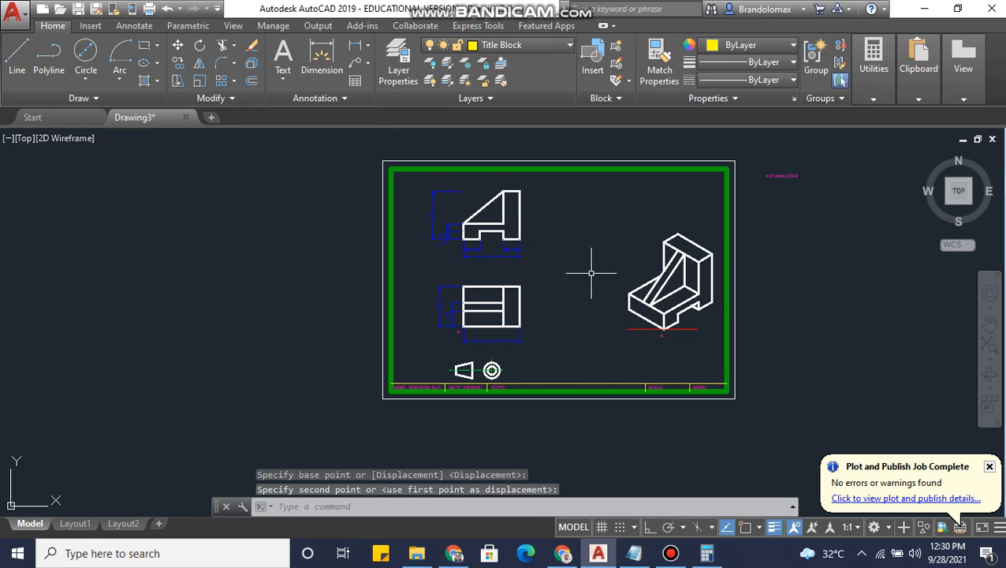
Move the isometric view with its red baseline and point A label left and slightly up, toward the orthographic views
middle_click_drag(585, 268, 535, 278)
left_click(624, 336)
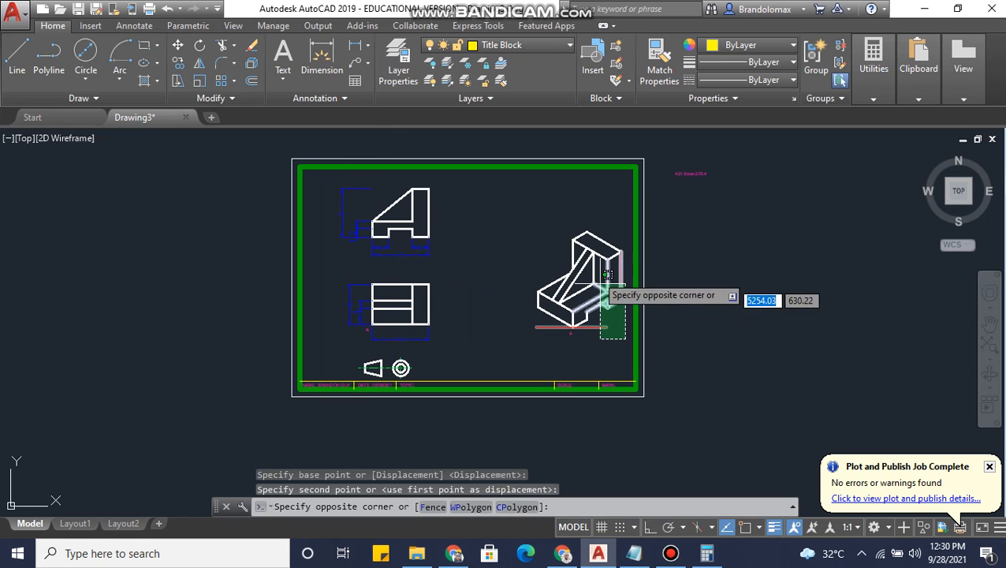
left_click(521, 220)
right_click(585, 260)
left_click(613, 306)
left_click(606, 275)
left_click(550, 255)
Shift the isometric view with its baseline and label slightly back to the right to balance the layout
middle_click_drag(563, 317, 596, 326)
left_click(638, 328)
left_click(507, 212)
right_click(565, 268)
left_click(606, 300)
left_click(592, 267)
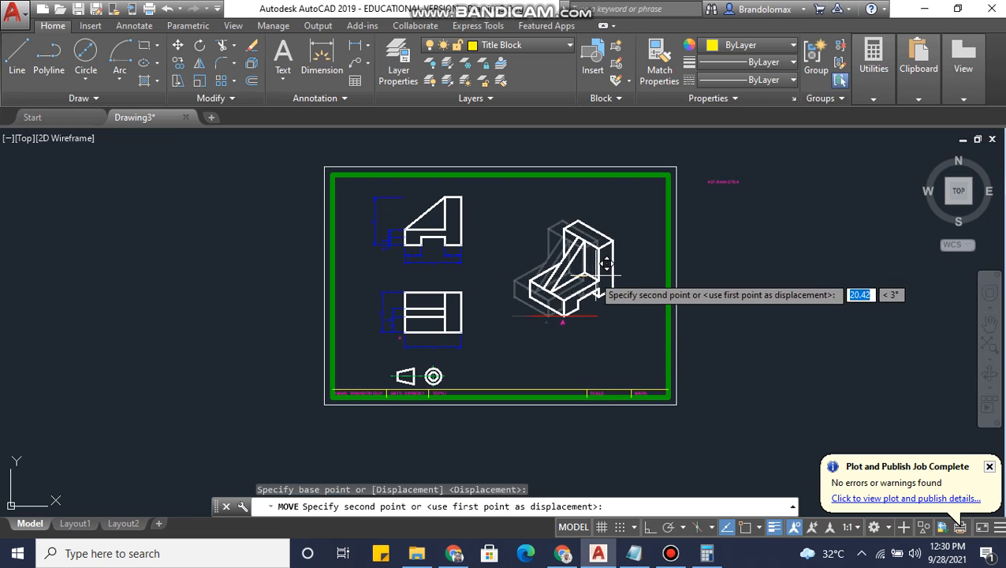
left_click(605, 265)
Examine the dimensions and spacing of the front, top and isometric views on the sheet
scroll(602, 292, "up", 6)
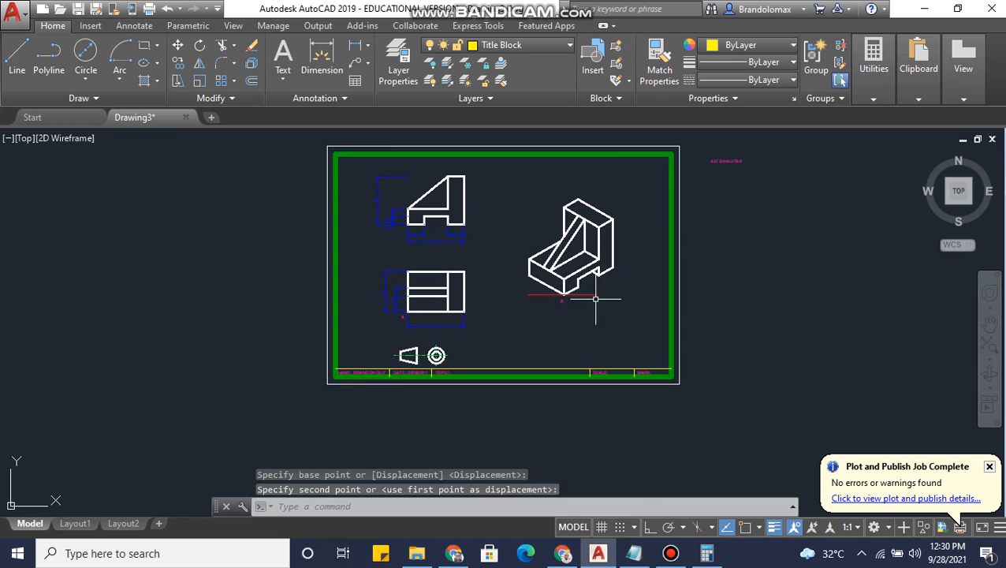
scroll(424, 224, "up", 2)
scroll(424, 226, "down", 2)
middle_click_drag(440, 214, 454, 302)
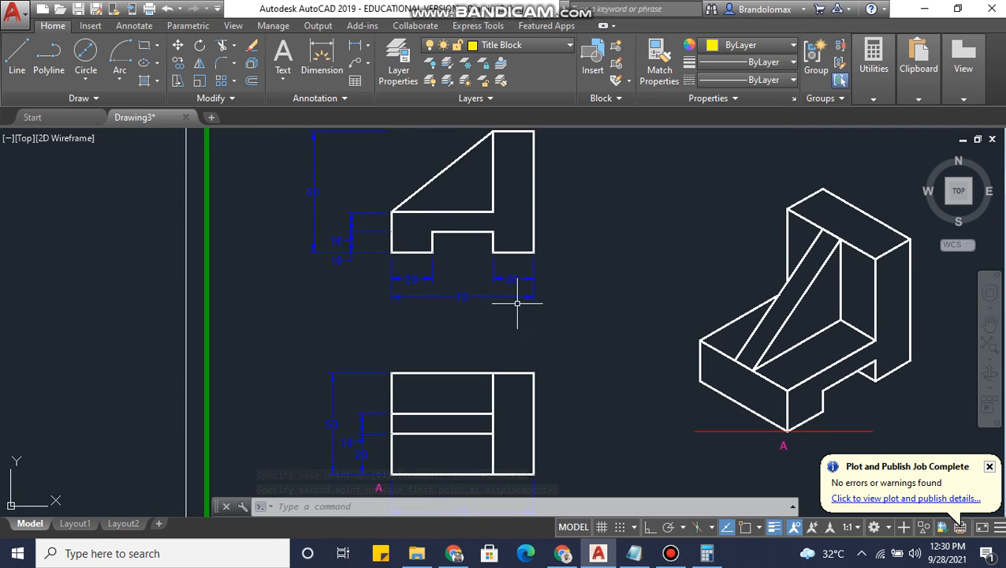
middle_click_drag(522, 302, 486, 336)
middle_click_drag(504, 285, 508, 301)
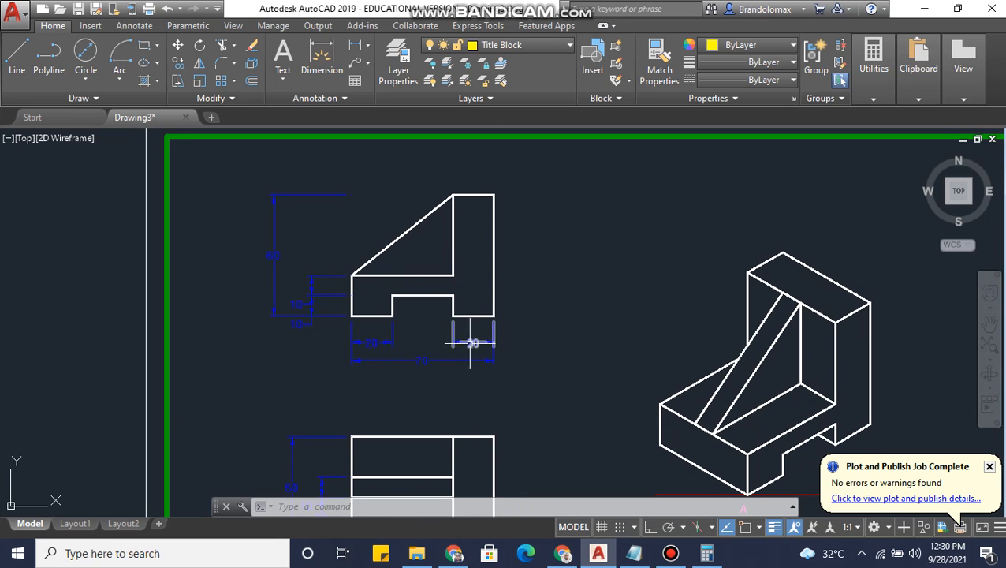
middle_click_drag(466, 358, 463, 294)
middle_click_drag(504, 338, 462, 284)
middle_click_drag(498, 342, 498, 294)
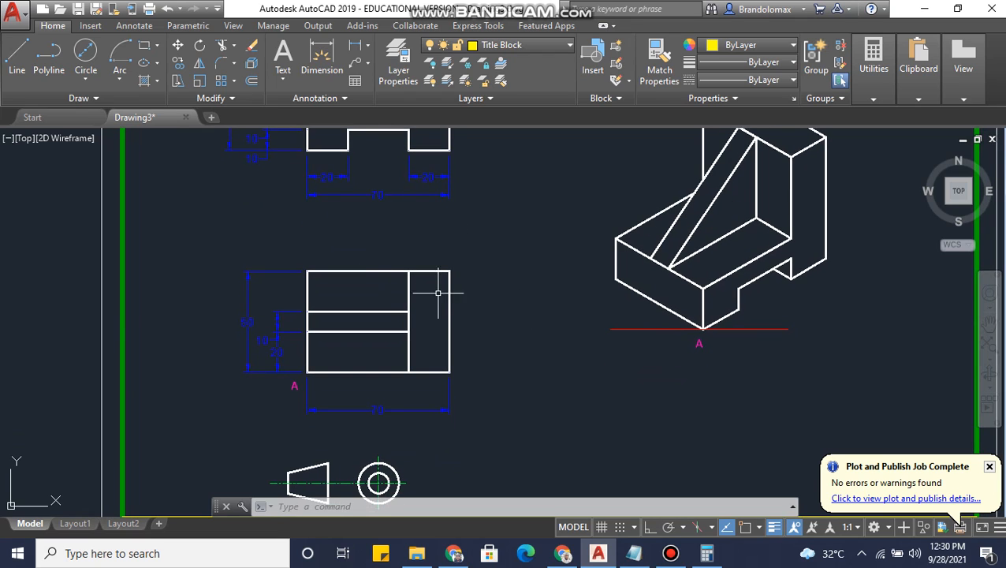
scroll(426, 316, "down", 3)
Complete the title block's scale entry so it reads "SCALE: 1:1"
scroll(699, 340, "up", 8)
scroll(699, 340, "up", 2)
middle_click_drag(687, 355, 573, 332)
scroll(621, 393, "down", 2)
middle_click_drag(624, 390, 505, 359)
scroll(504, 359, "down", 2)
left_click(514, 362)
double_click(513, 362)
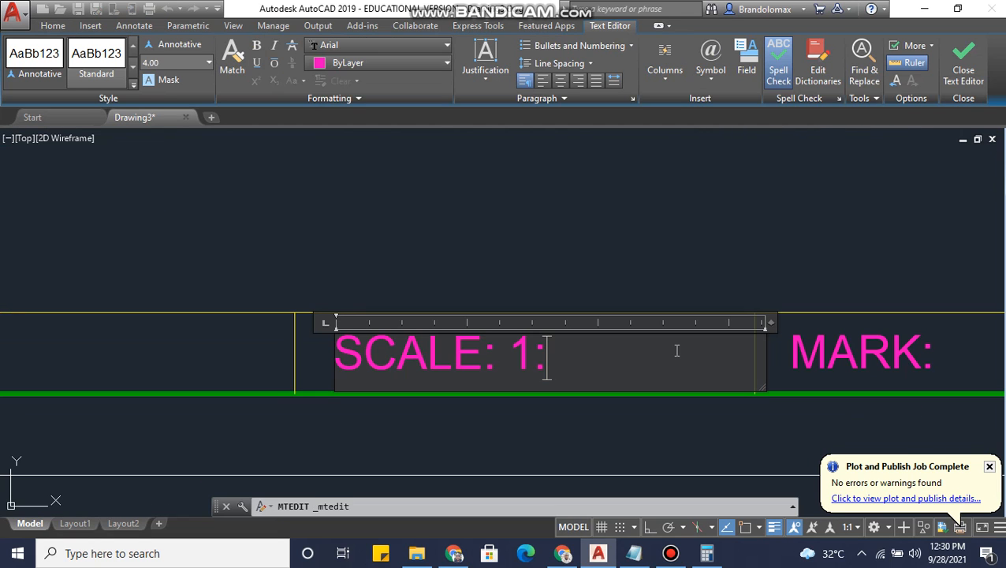
left_click(708, 269)
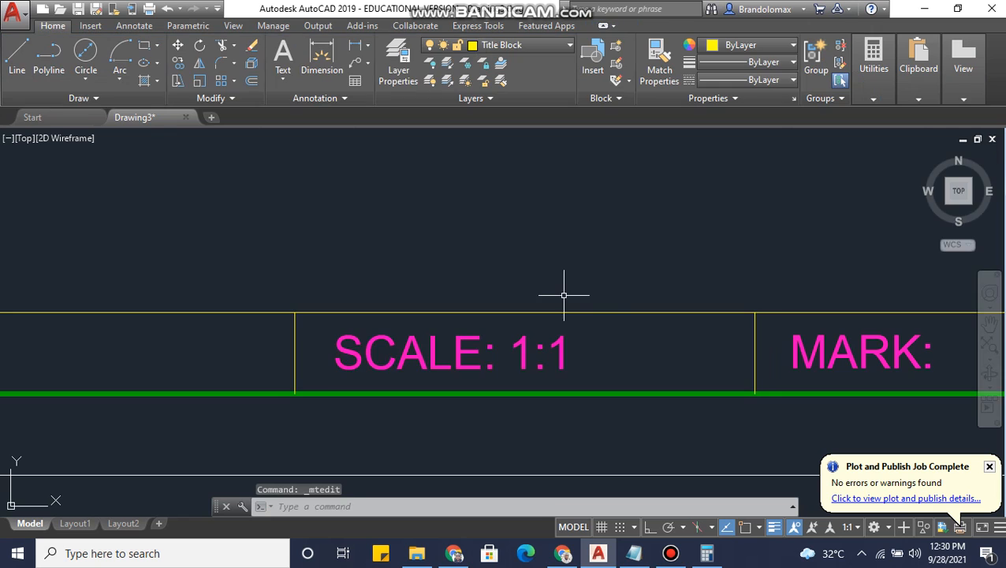
Complete the title block's topic entry so it reads "TOPIC: Isometric Drawing"
scroll(566, 308, "down", 5)
scroll(597, 350, "down", 4)
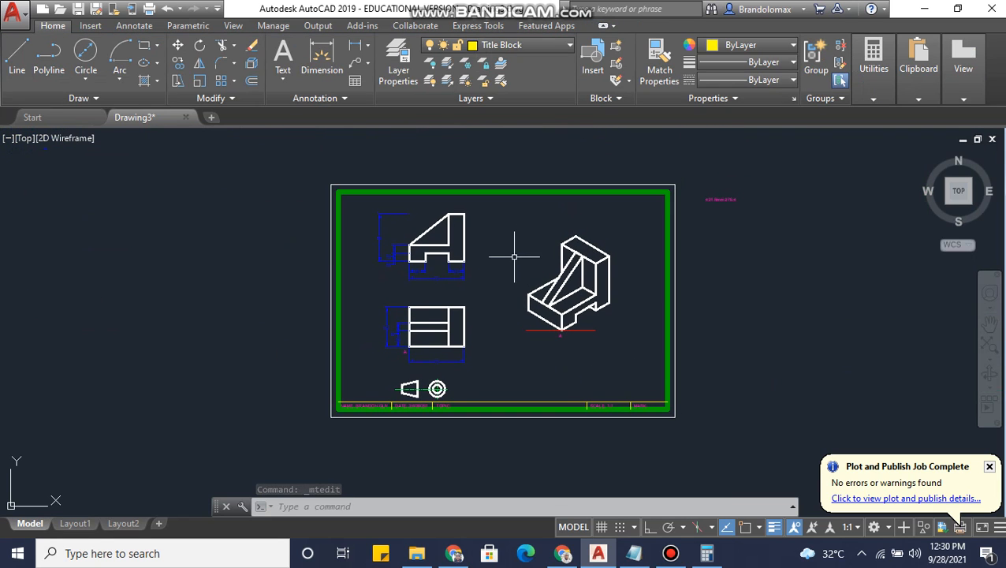
scroll(461, 260, "up", 1)
scroll(463, 261, "up", 1)
middle_click_drag(463, 260, 467, 242)
middle_click_drag(471, 290, 481, 267)
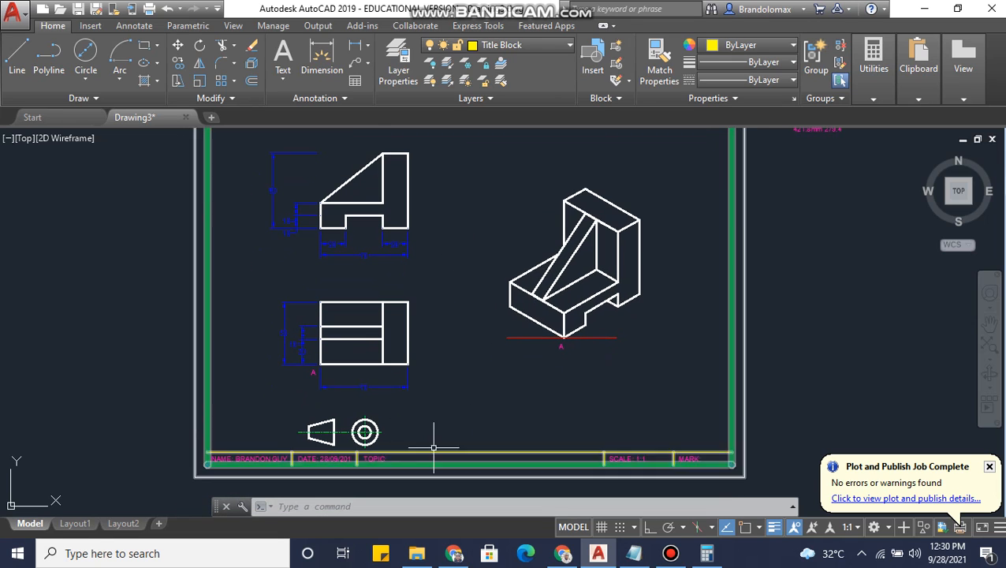
scroll(410, 458, "up", 3)
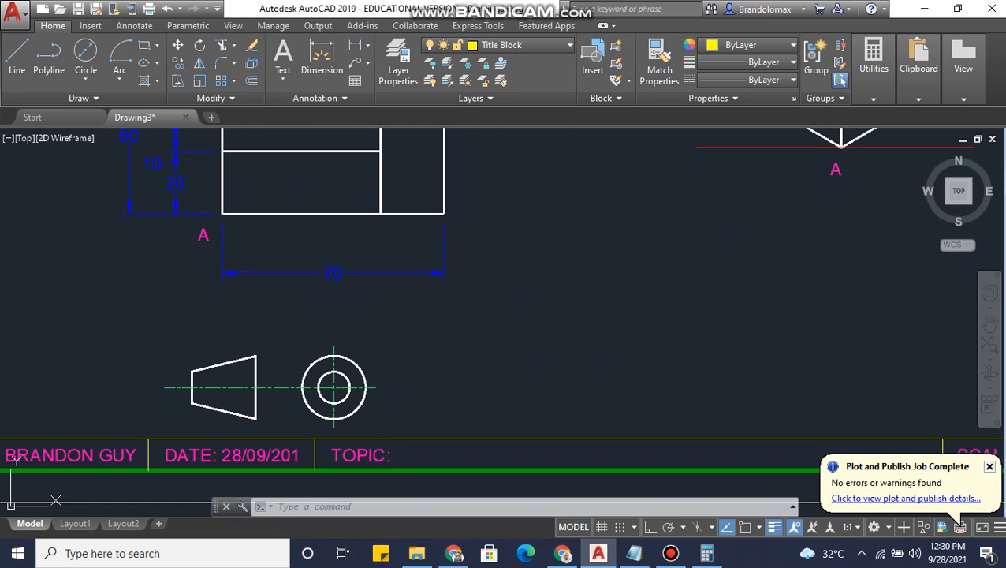
double_click(401, 456)
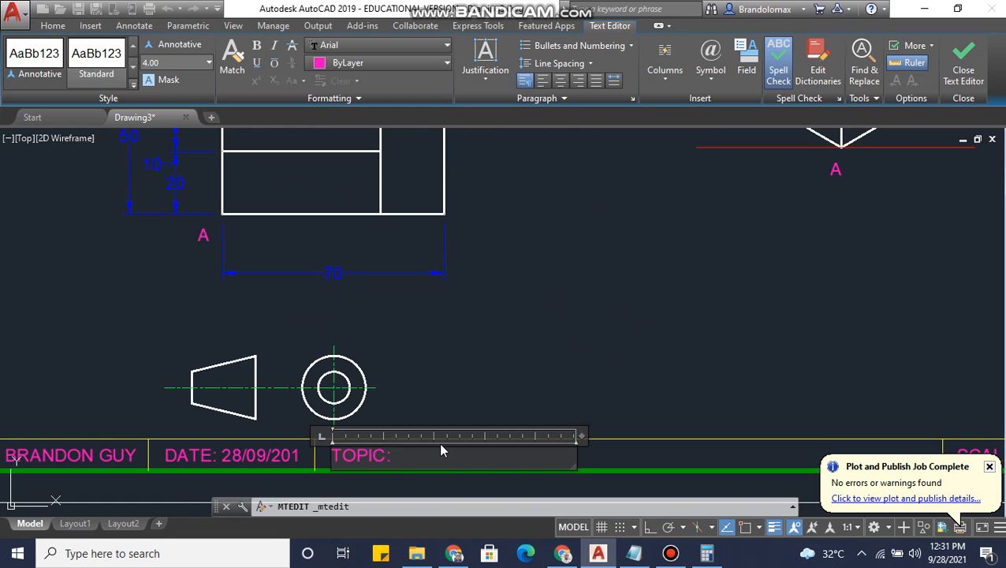
type("Isometeric")
right_click(442, 465)
left_click(506, 28)
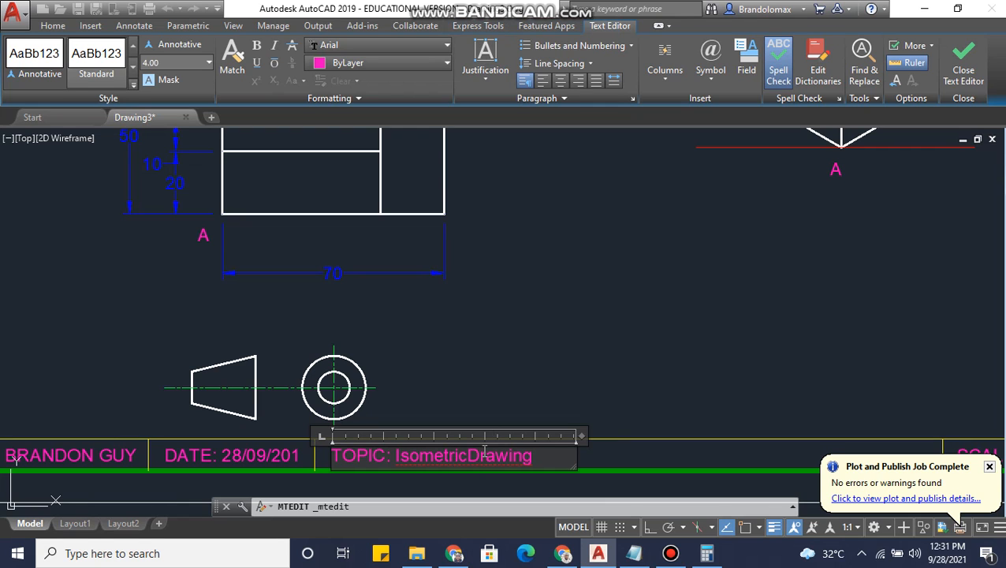
left_click(601, 422)
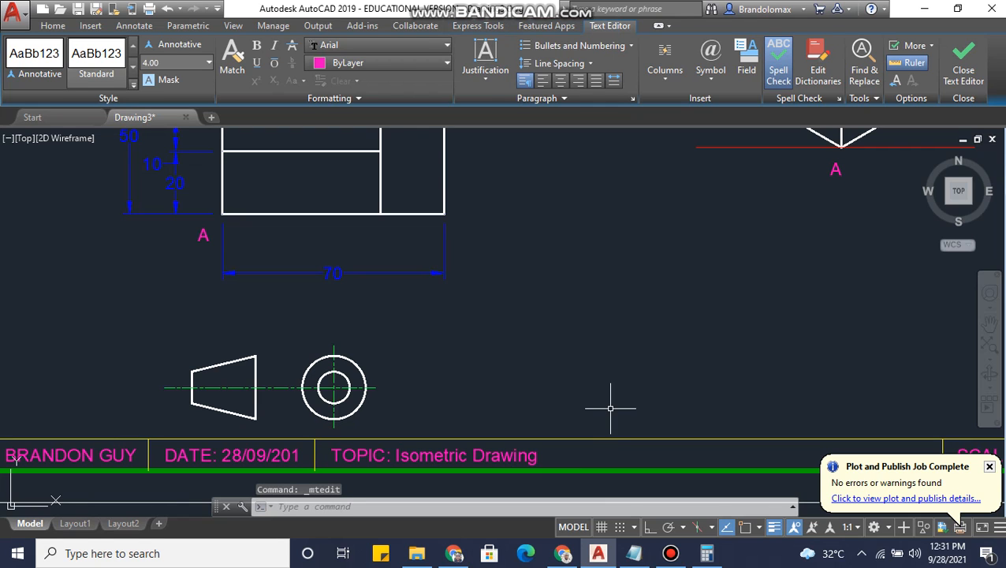
Delete the stray sheet-size text outside the drawing frame
middle_click_drag(561, 416, 581, 334)
scroll(507, 409, "down", 4)
middle_click_drag(506, 409, 473, 435)
middle_click_drag(527, 382, 483, 430)
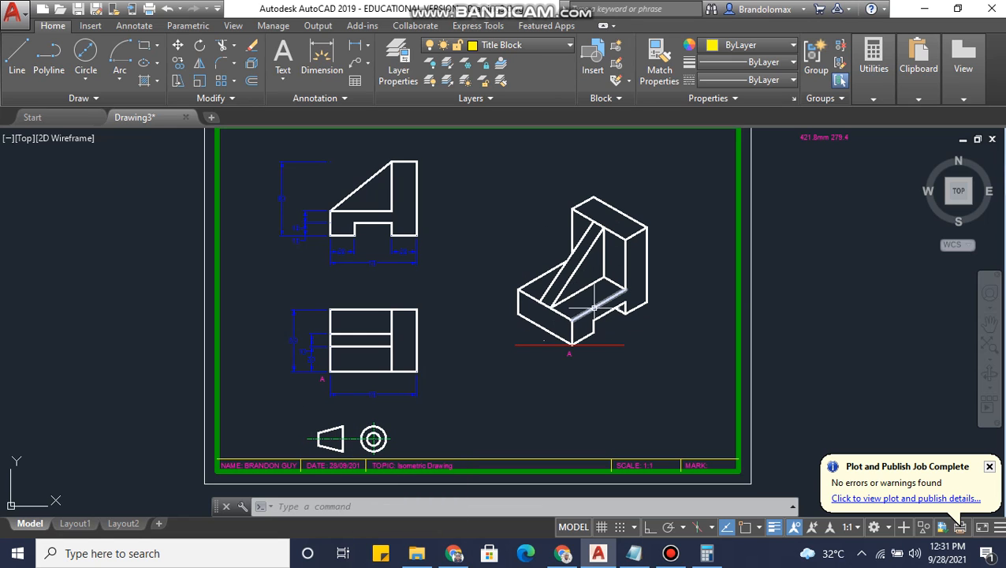
middle_click_drag(603, 321, 570, 346)
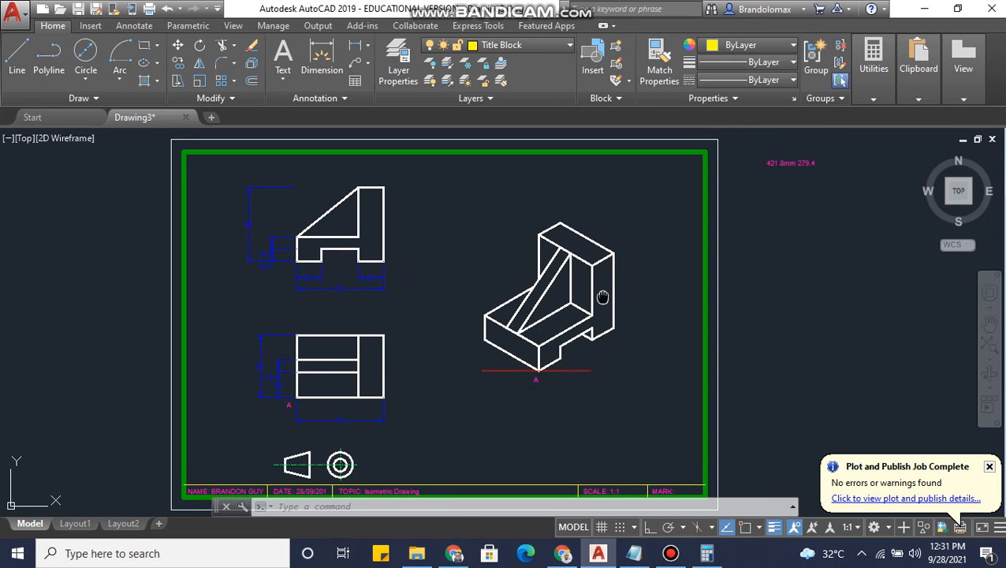
middle_click_drag(603, 296, 586, 304)
left_click(778, 171)
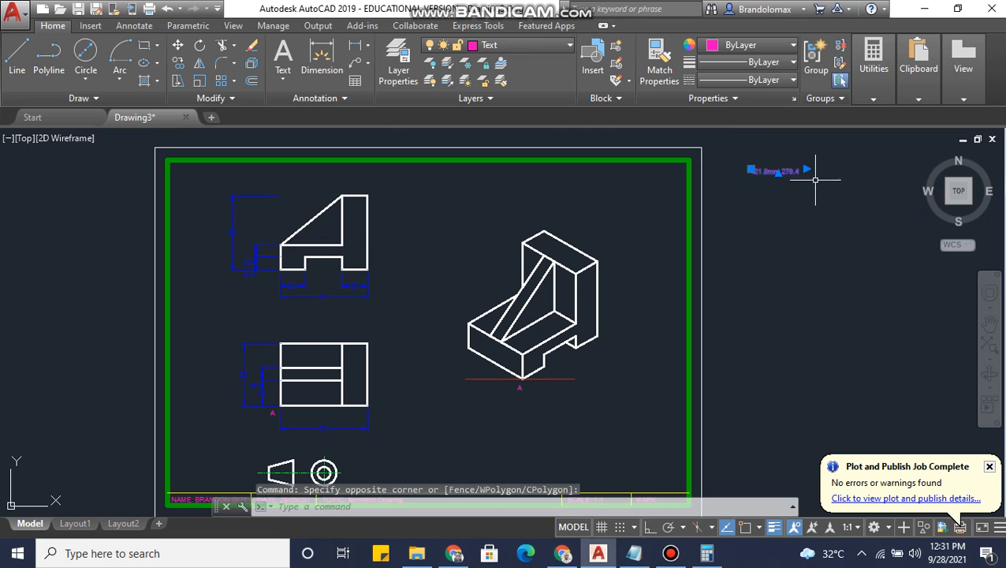
key("Delete")
middle_click_drag(583, 336, 595, 284)
scroll(522, 350, "down", 2)
mouse_move(522, 350)
middle_mouse_down()
mouse_move(556, 330)
mouse_move(550, 365)
middle_mouse_up()
key("Return")
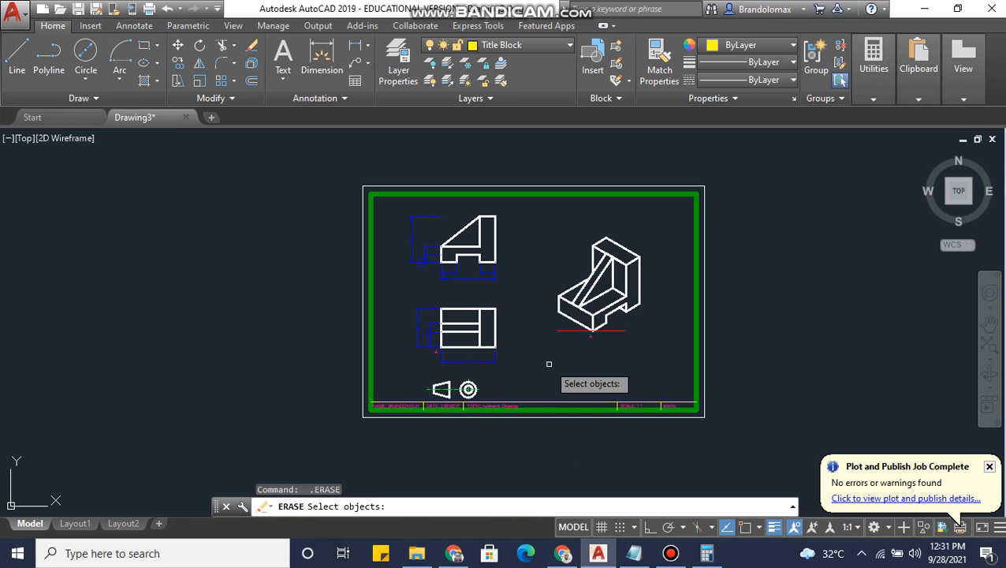
left_click(671, 556)
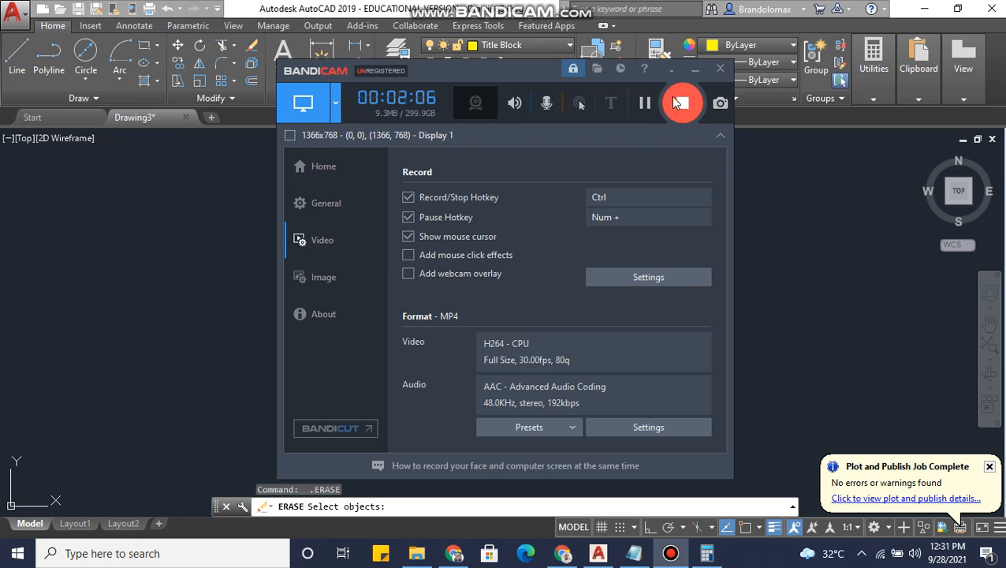
left_click(695, 71)
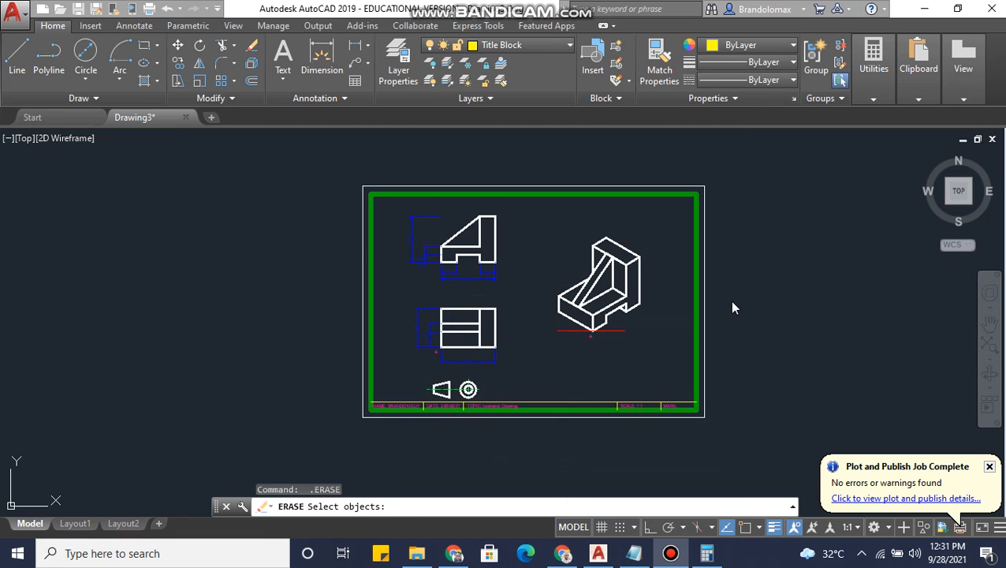
left_click(671, 554)
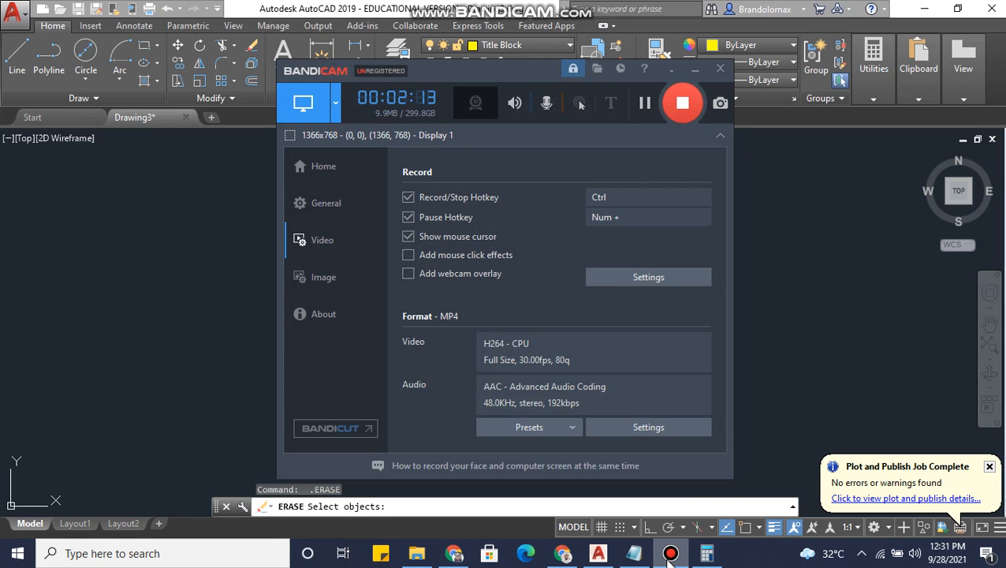
left_click(668, 561)
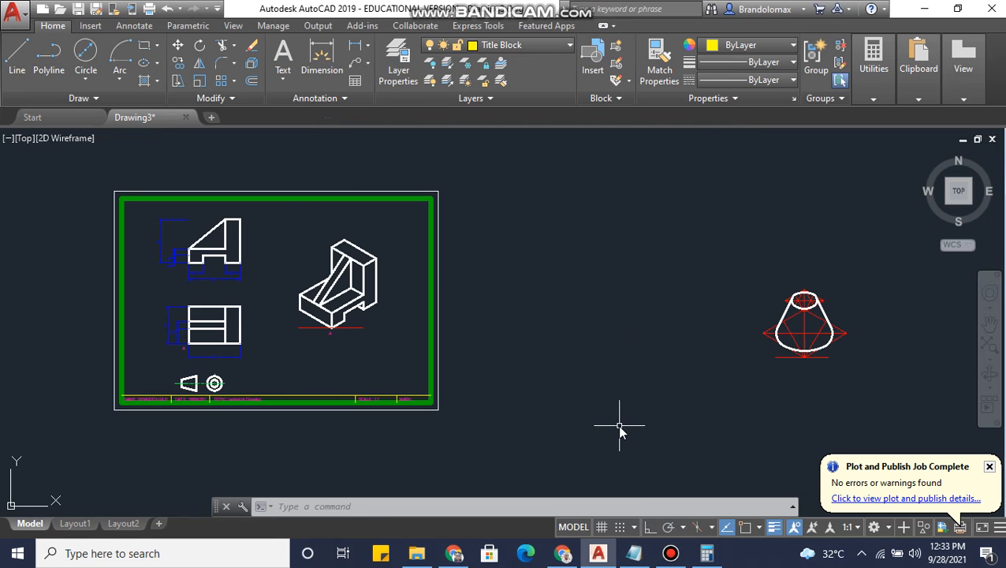
type("+SAVEAS")
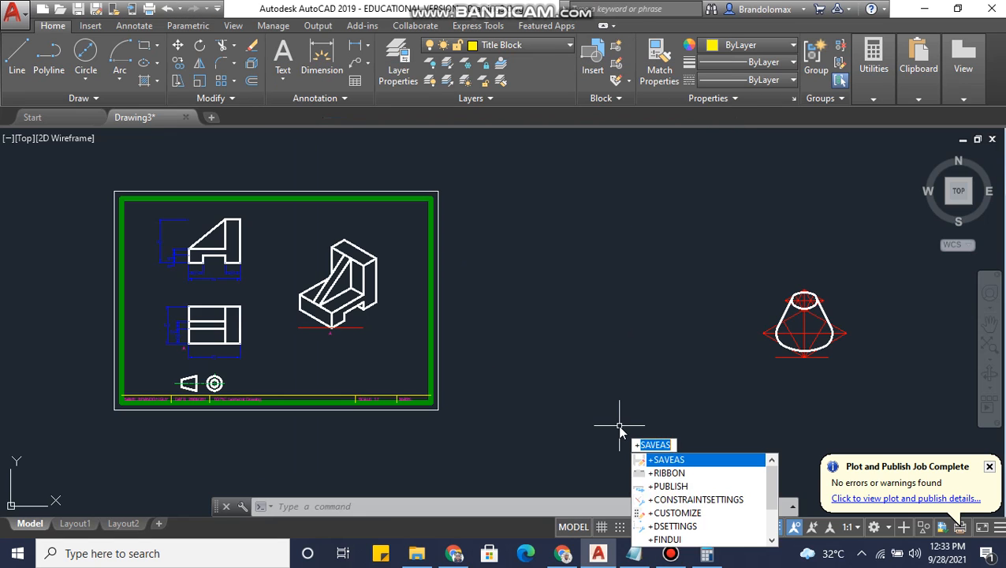
left_click(639, 388)
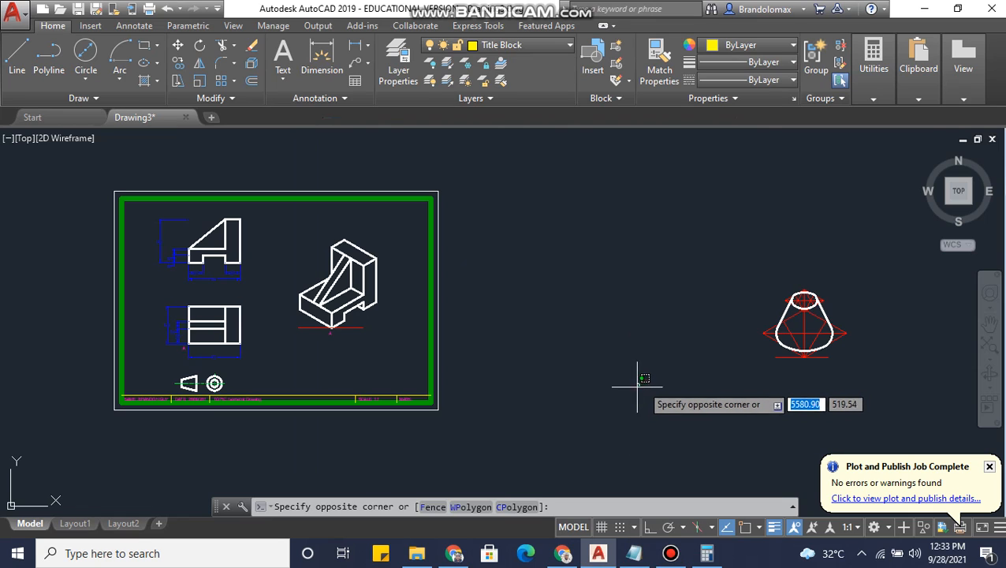
key("Escape")
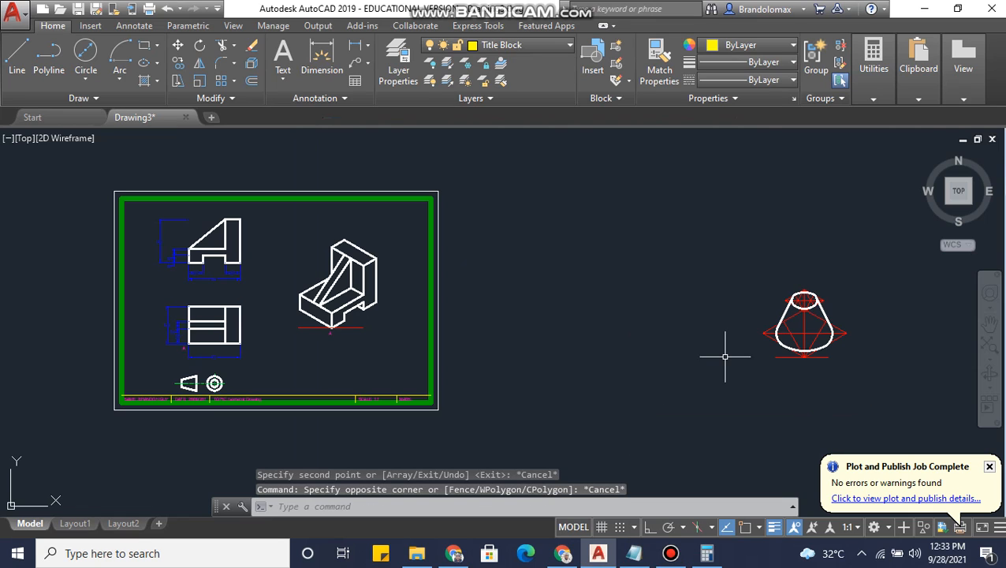
scroll(720, 355, "down", 2)
scroll(737, 339, "up", 4)
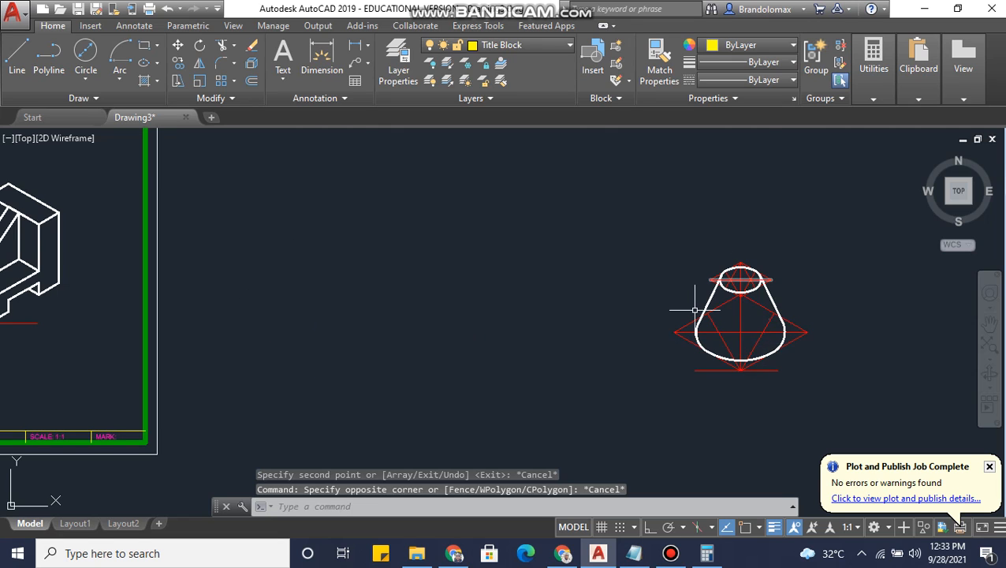
scroll(664, 370, "down", 3)
mouse_move(579, 372)
middle_mouse_down()
mouse_move(541, 389)
mouse_move(579, 388)
middle_mouse_up()
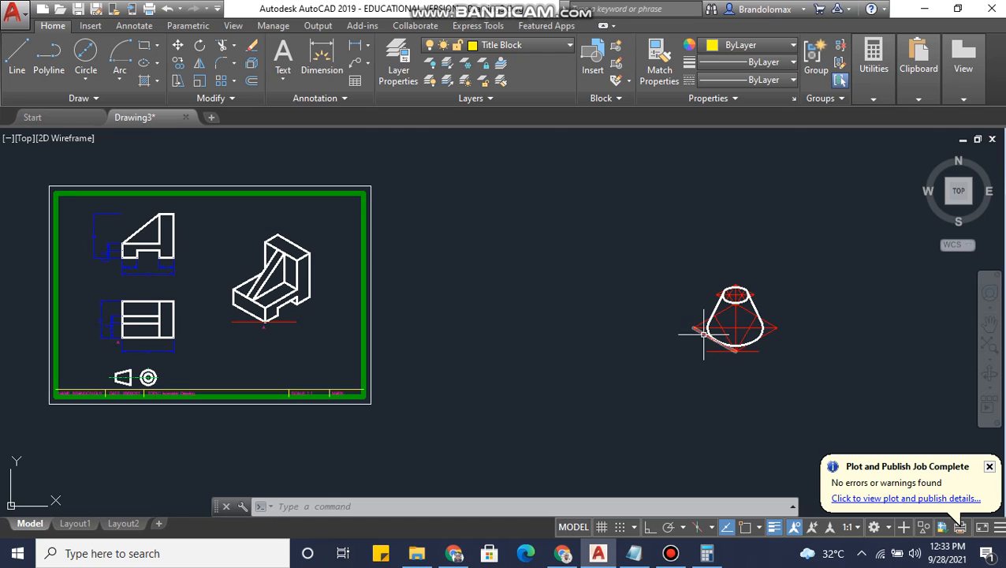
middle_click_drag(705, 334, 654, 332)
middle_click_drag(392, 323, 508, 323)
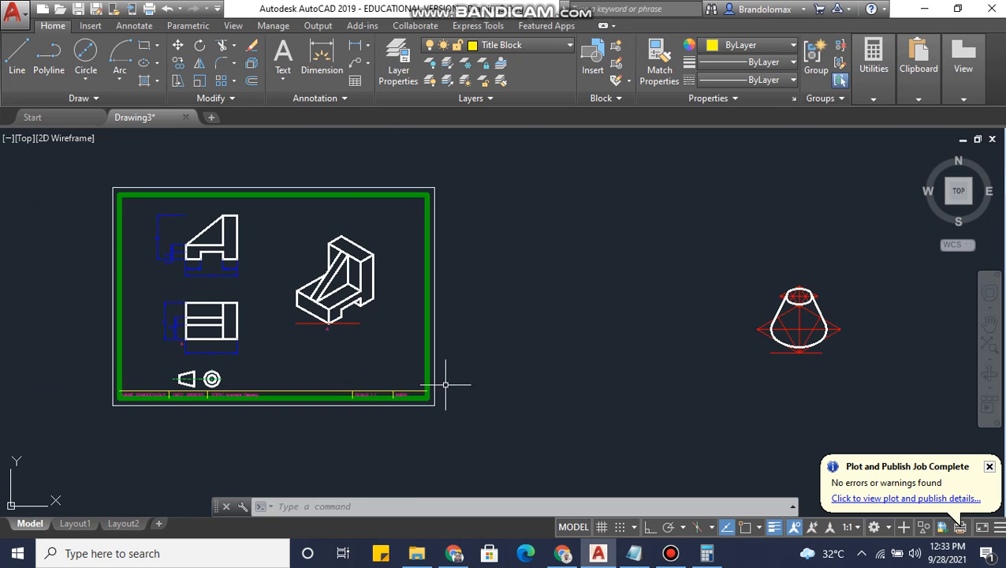
Copy the drawing frame with its title block and texts about 718 units to the right, around the isometric cone
left_click(448, 424)
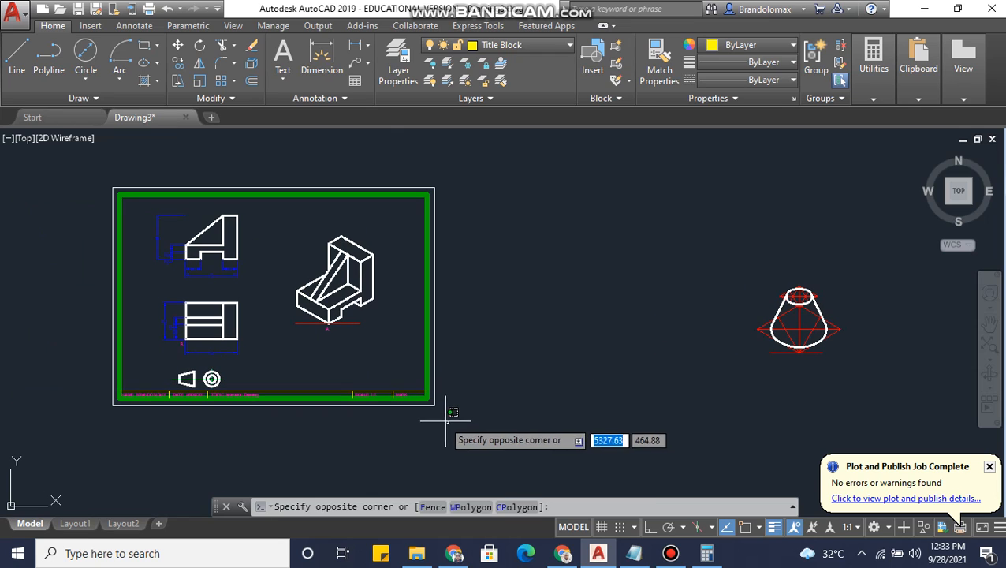
middle_click_drag(272, 385, 607, 244)
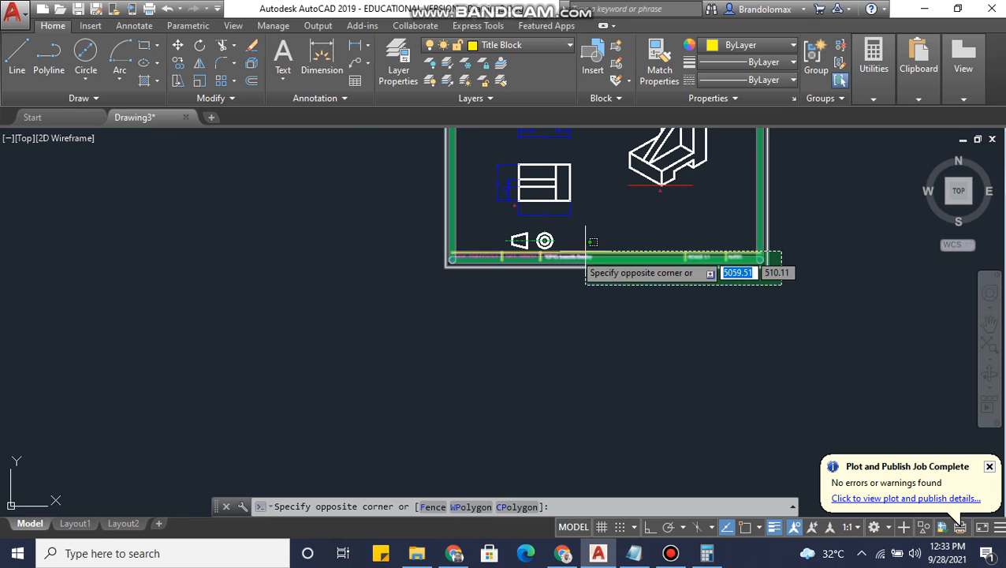
scroll(445, 246, "up", 4)
middle_click_drag(439, 246, 225, 318)
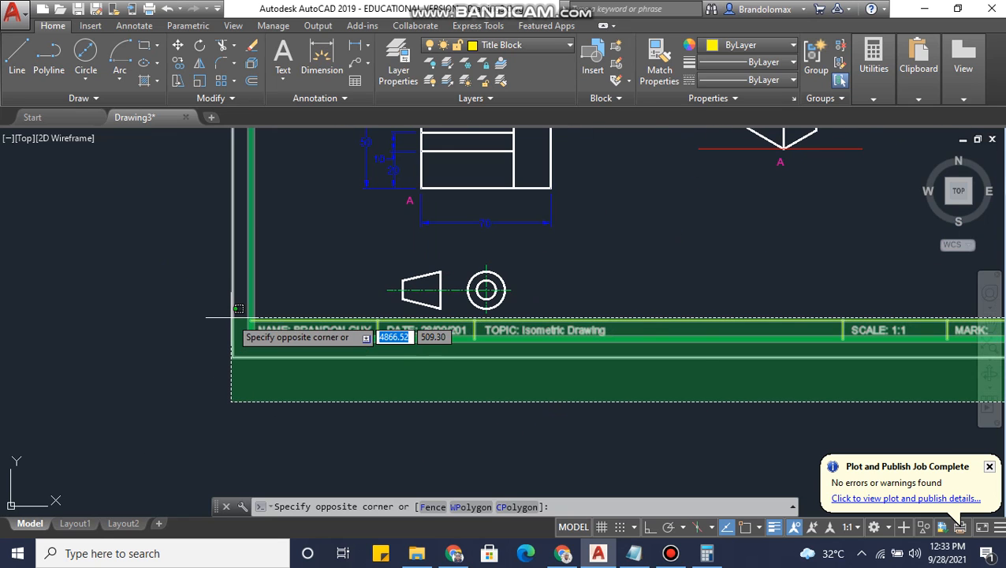
left_click(233, 318)
scroll(512, 339, "down", 5)
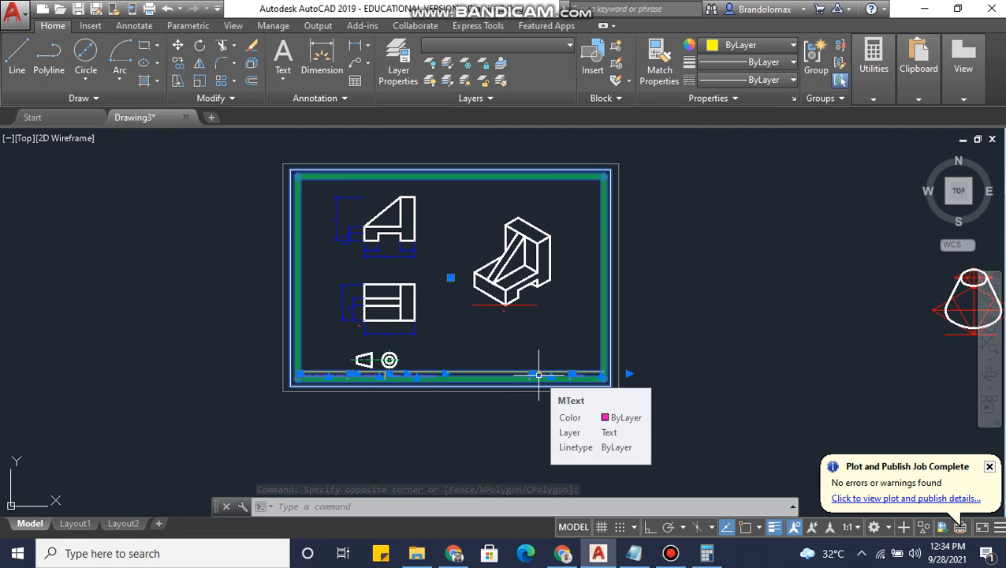
right_click(539, 375)
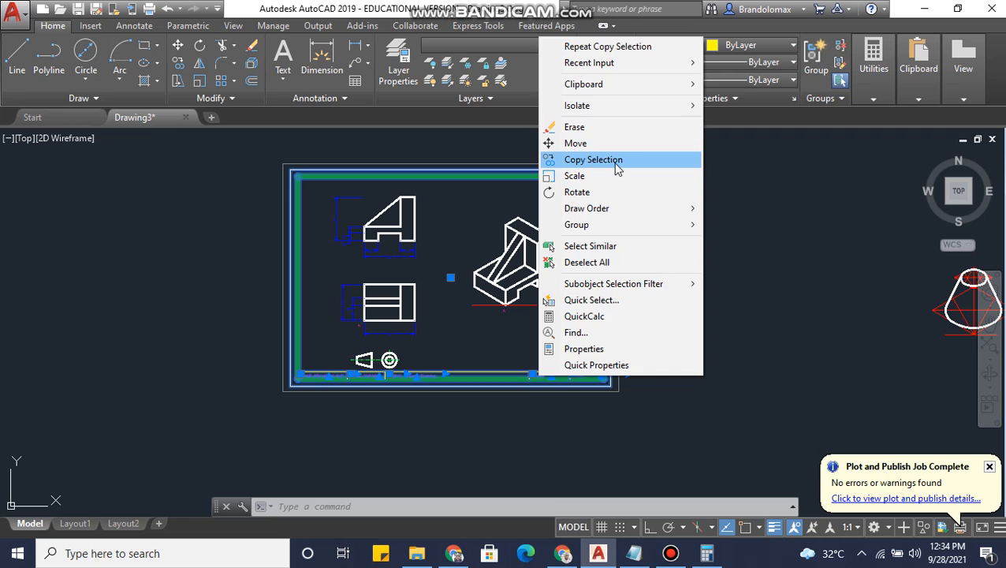
left_click(617, 162)
left_click(609, 385)
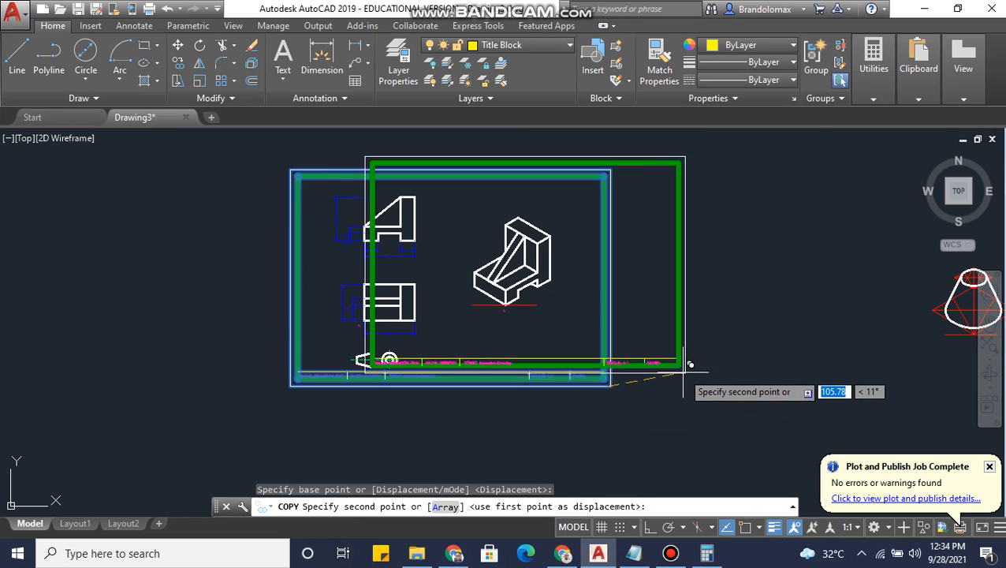
scroll(684, 369, "down", 2)
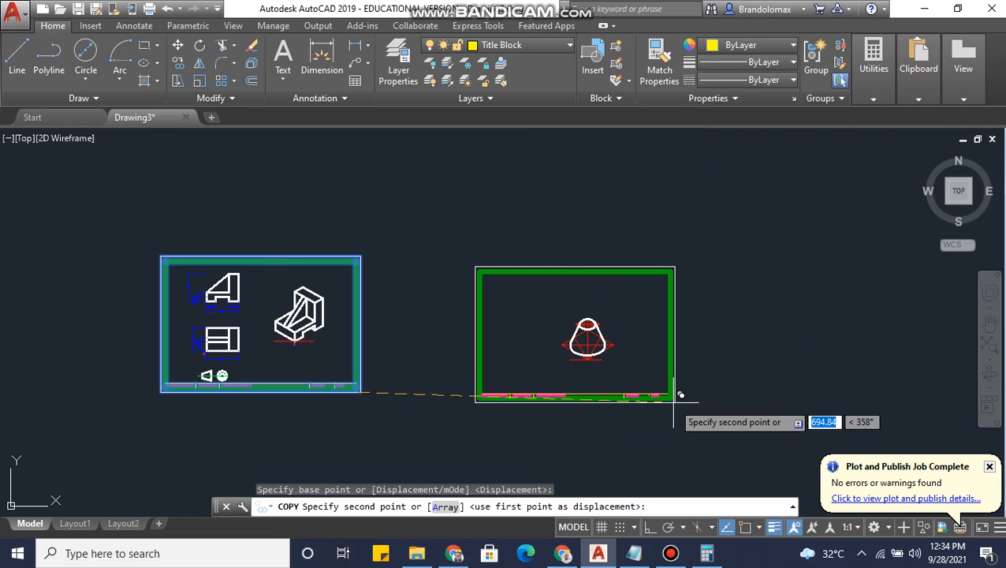
left_click(684, 395)
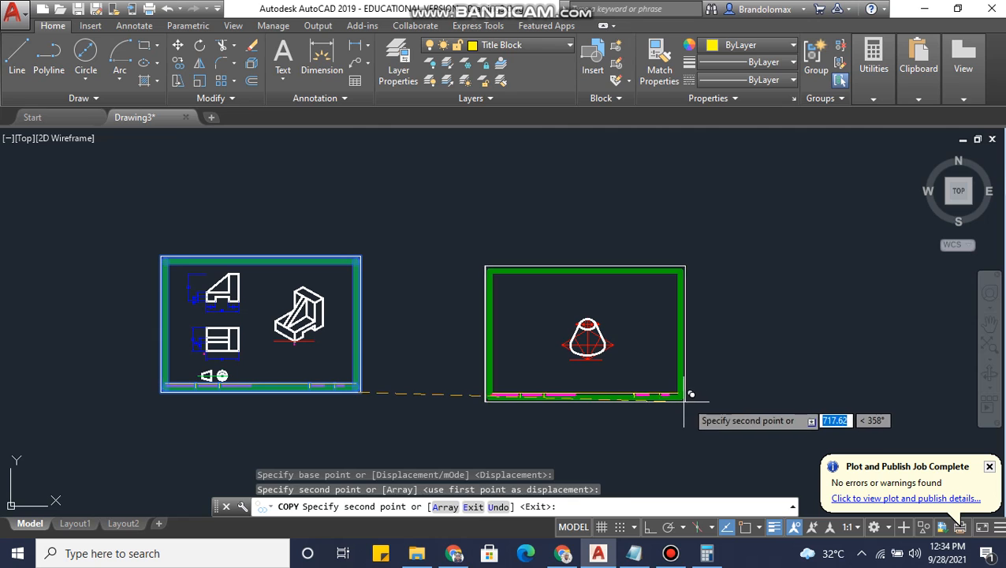
key("Escape")
Add the words "with circles" to the topic entry in the copied sheet's title block
scroll(569, 327, "up", 2)
scroll(599, 362, "up", 4)
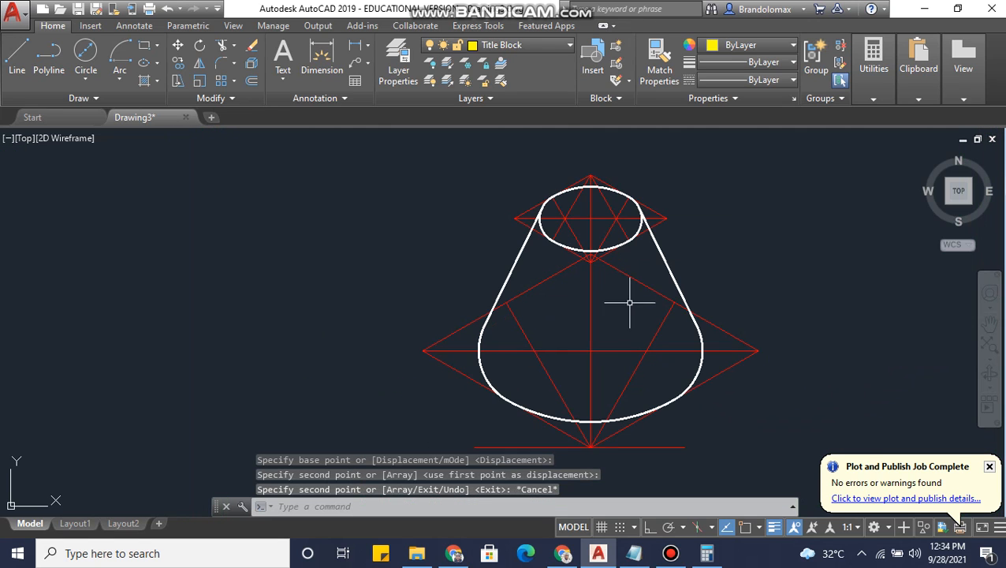
scroll(623, 324, "down", 5)
scroll(552, 363, "down", 1)
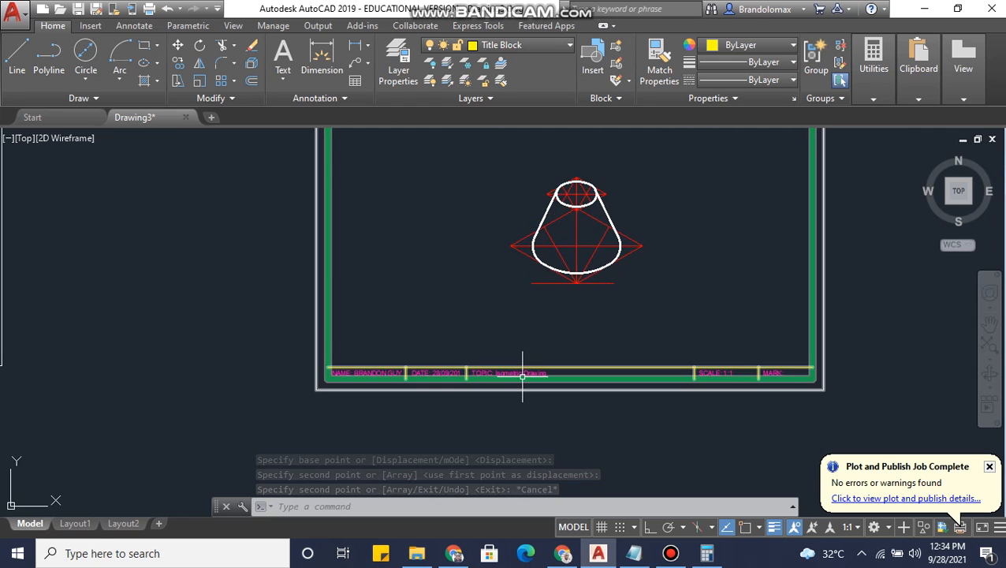
scroll(523, 375, "up", 4)
scroll(636, 353, "down", 5)
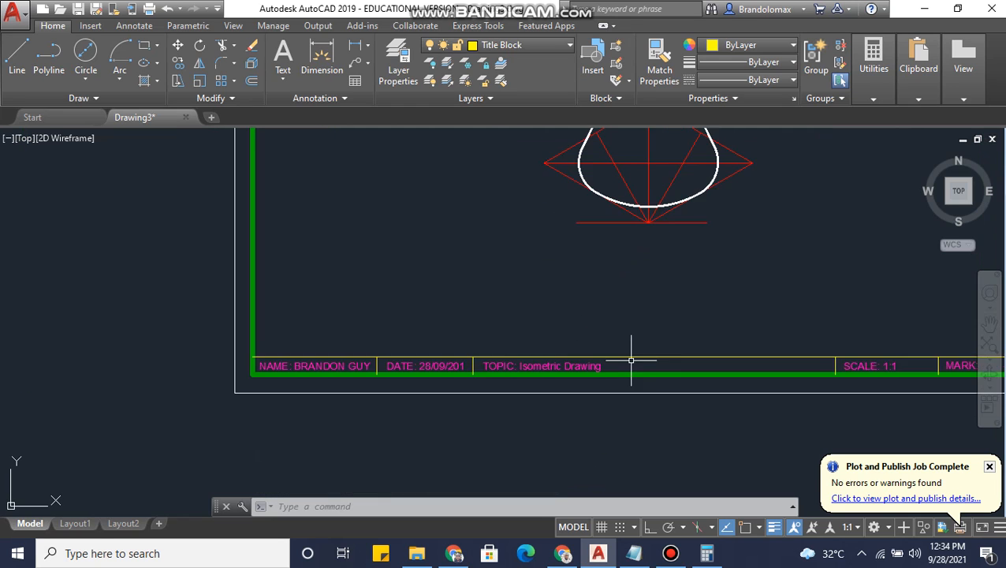
scroll(568, 384, "up", 5)
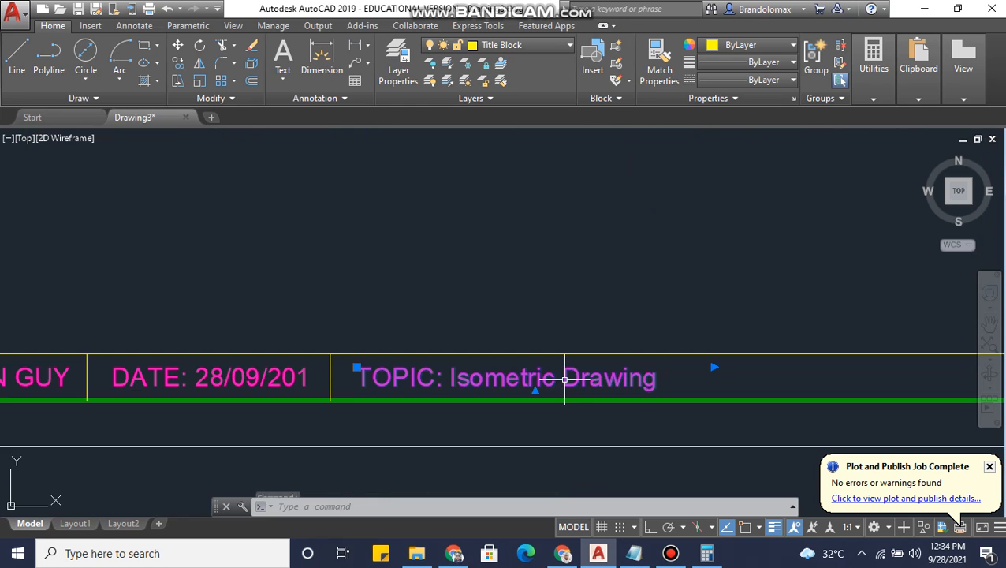
double_click(568, 383)
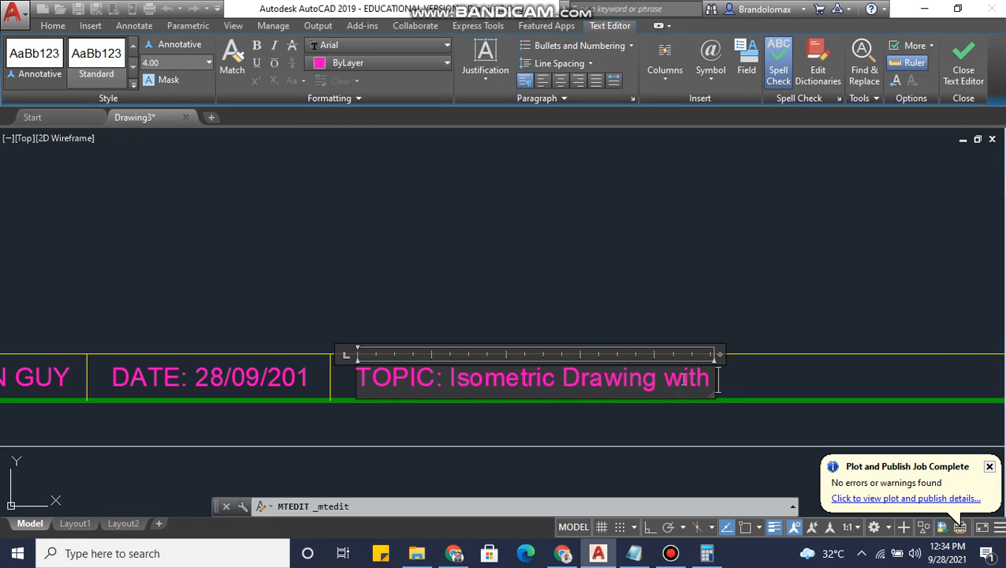
type("circles")
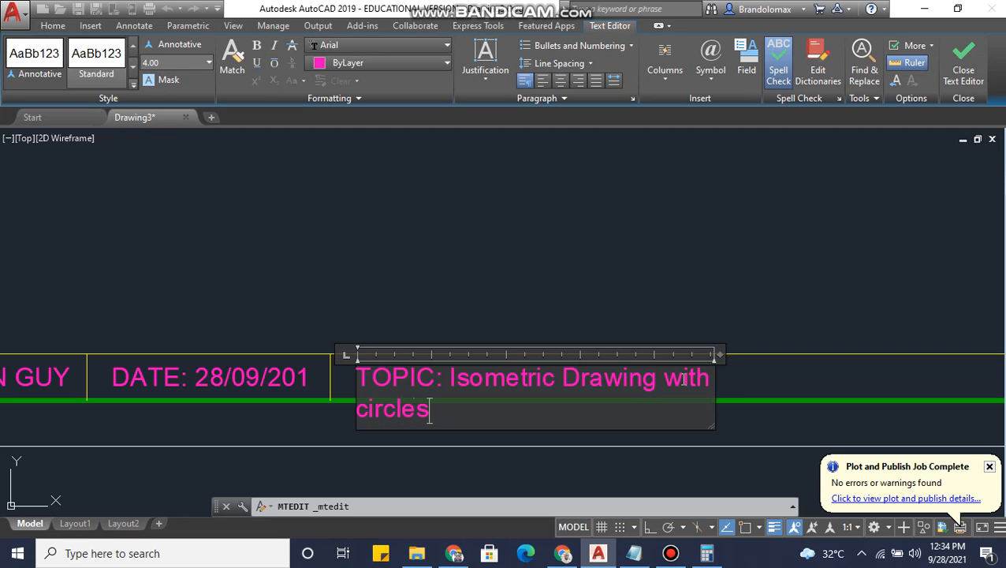
Widen the topic text to fit one line and capitalise its last word, reading "TOPIC: Isometric Drawing with Circles"
middle_click_drag(709, 354, 575, 343)
left_click_drag(608, 344, 789, 339)
left_click(621, 369)
key("BackSpace")
type("C")
left_click(745, 252)
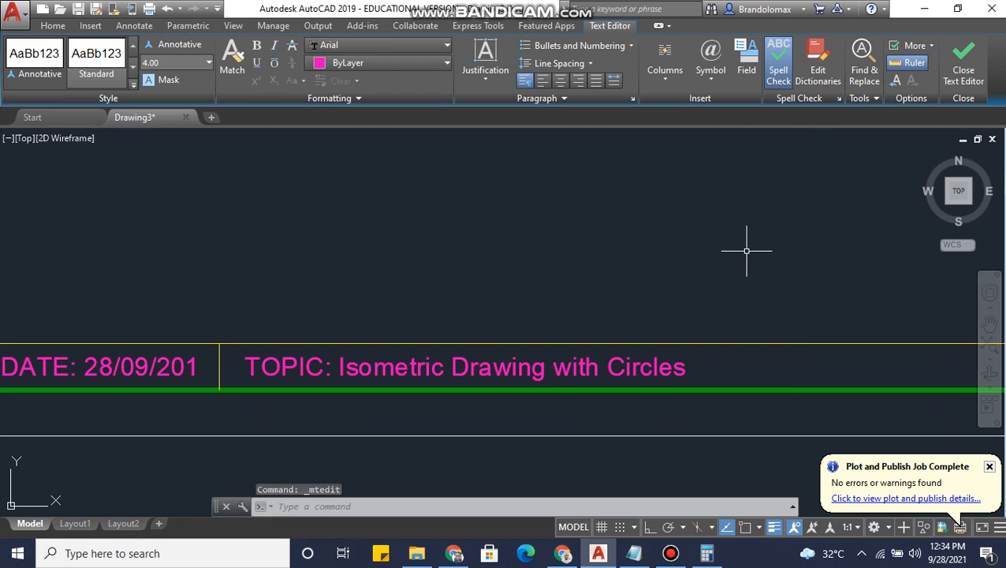
Change the date entry in the copied sheet's title block to "29/09/201"
scroll(745, 251, "down", 3)
middle_click_drag(644, 301, 526, 381)
scroll(375, 386, "up", 6)
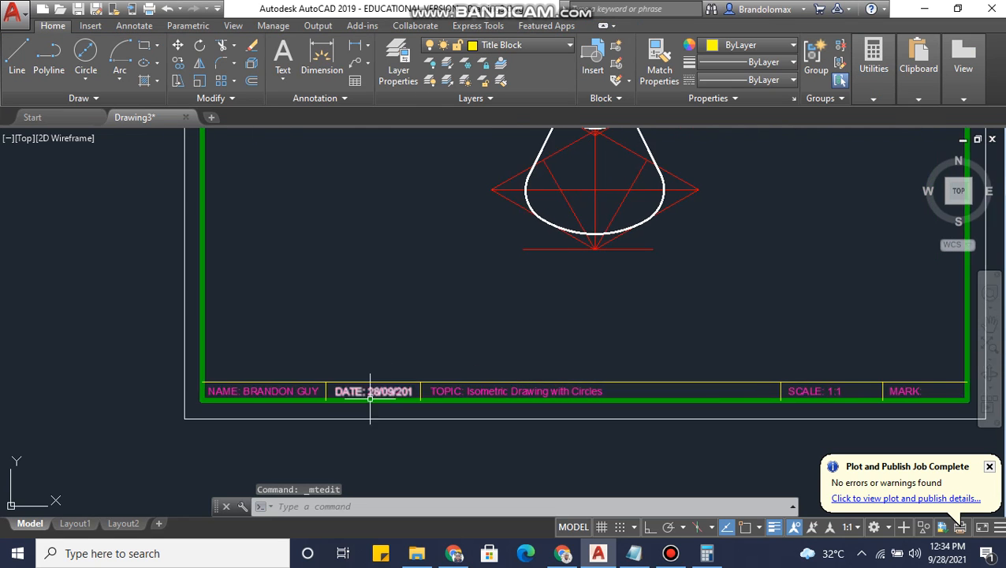
double_click(384, 365)
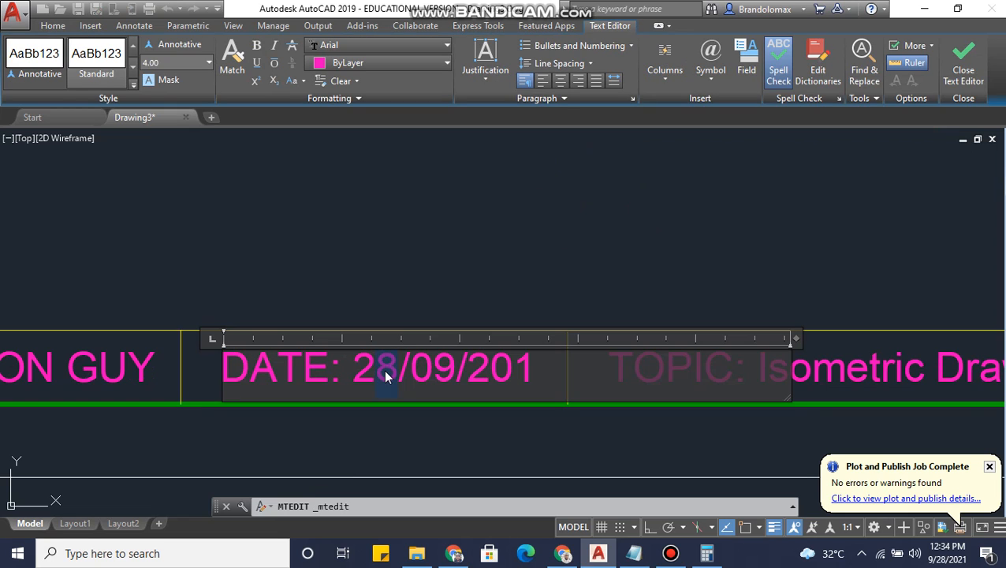
type("9")
left_click(620, 261)
Examine the copied title block's entries and the cone's size and placement within its new frame
scroll(672, 290, "down", 6)
scroll(557, 405, "down", 3)
scroll(474, 377, "up", 5)
middle_click_drag(511, 362, 384, 371)
middle_click_drag(890, 365, 565, 366)
scroll(689, 366, "down", 4)
middle_click_drag(891, 363, 798, 366)
scroll(815, 363, "up", 2)
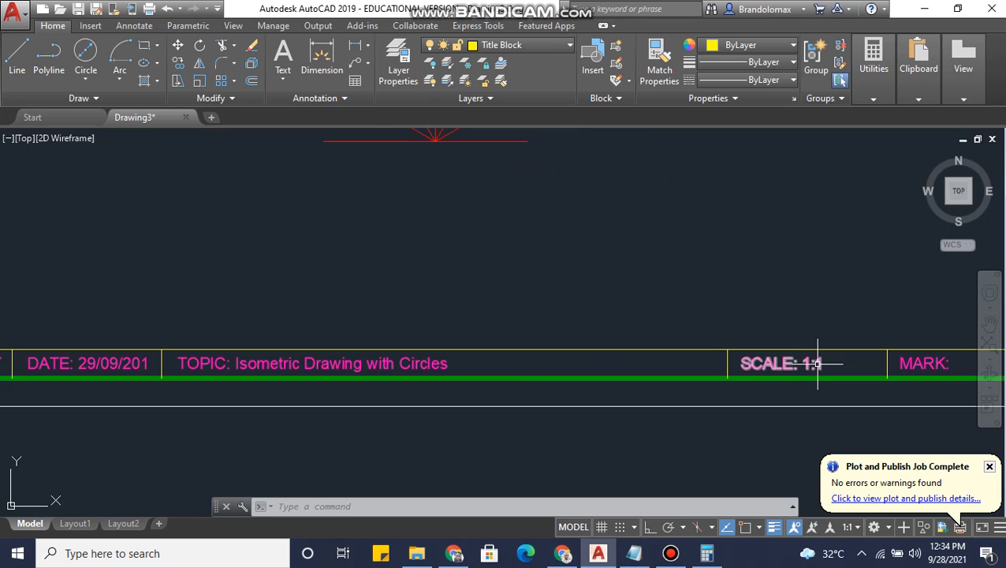
mouse_move(716, 253)
middle_mouse_down()
mouse_move(730, 331)
mouse_move(734, 304)
mouse_move(727, 339)
middle_mouse_up()
scroll(732, 300, "down", 2)
middle_click_drag(728, 281, 732, 339)
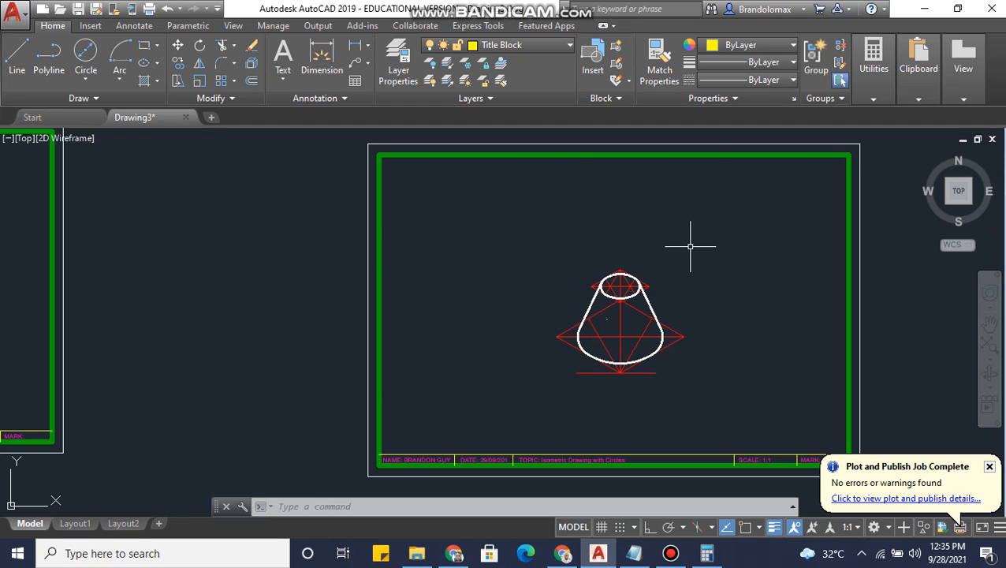
middle_click_drag(699, 306, 671, 292)
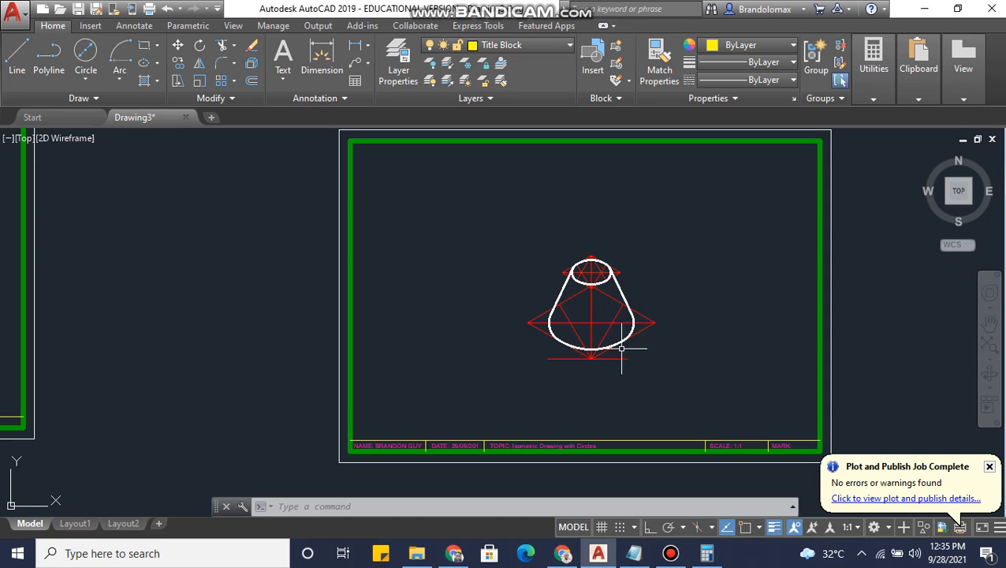
Turn on object snap and measure the lower-right side of the cone's small upper construction rhombus
scroll(596, 275, "up", 4)
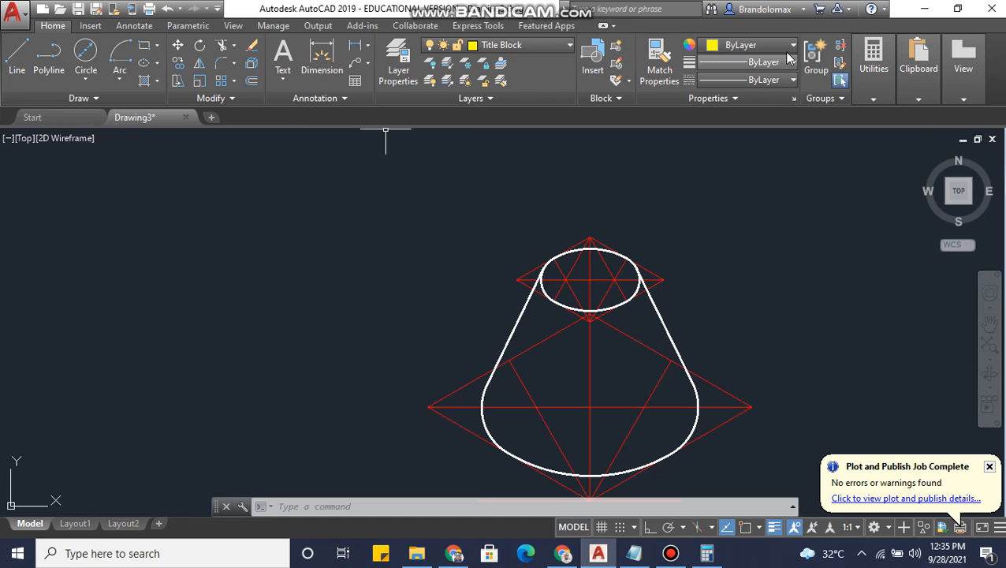
left_click(874, 63)
left_click(877, 125)
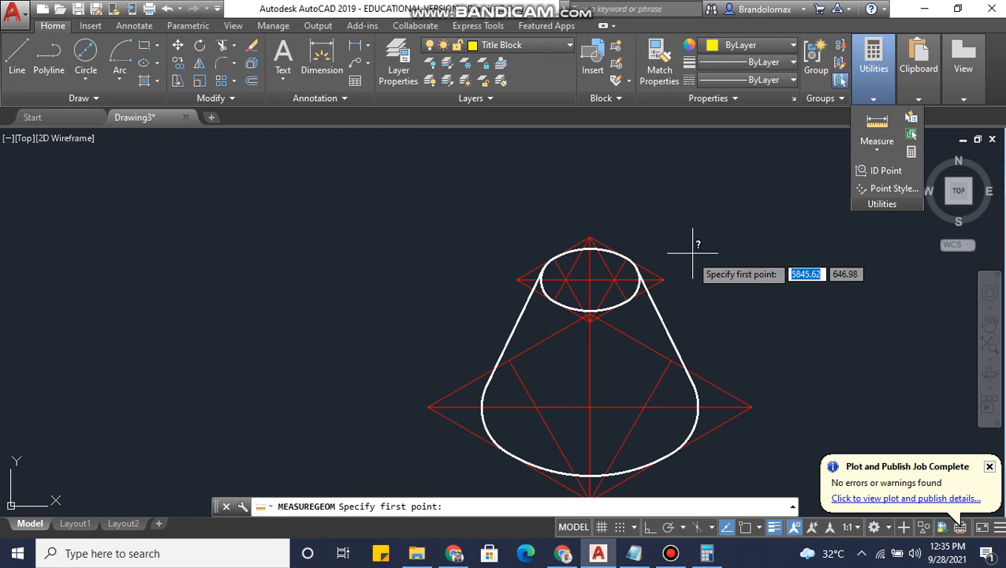
left_click(746, 530)
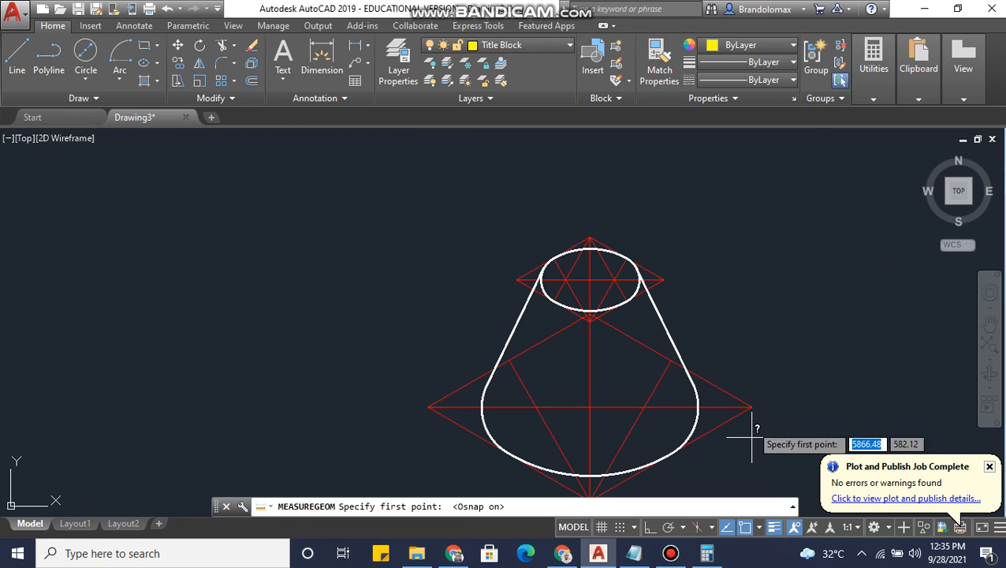
left_click(665, 280)
left_click(590, 319)
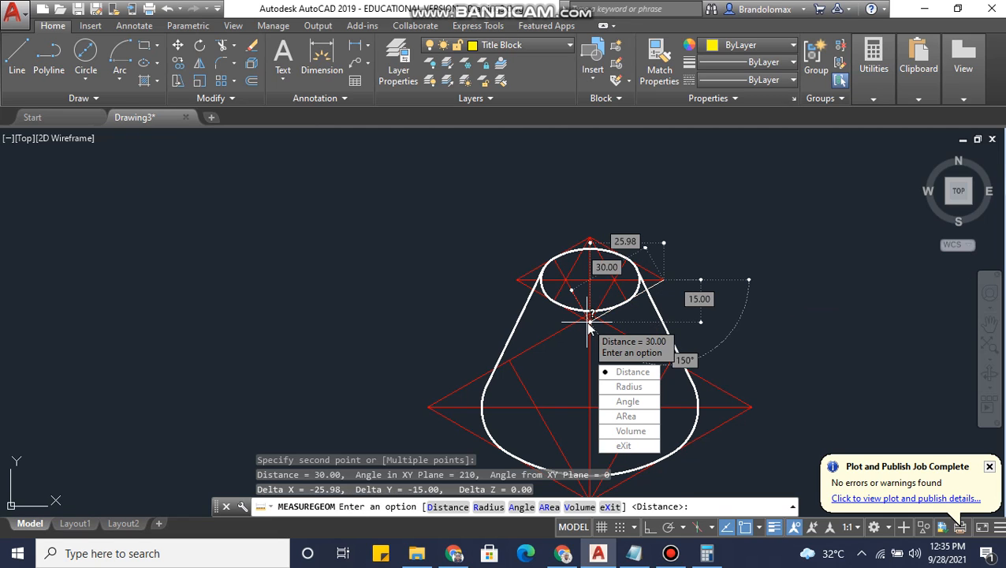
key("Escape")
middle_click_drag(712, 269, 651, 234)
scroll(650, 234, "down", 2)
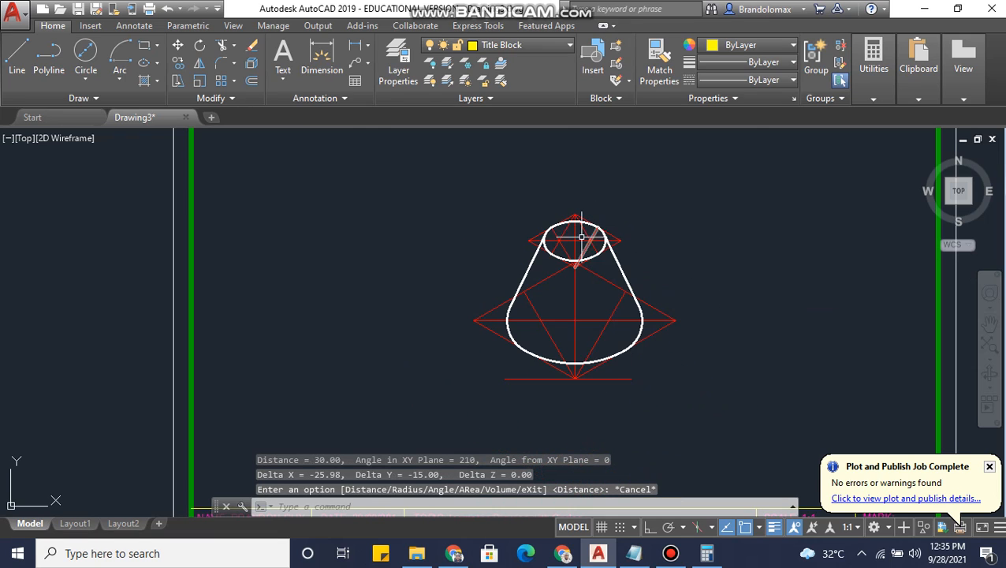
scroll(576, 231, "up", 2)
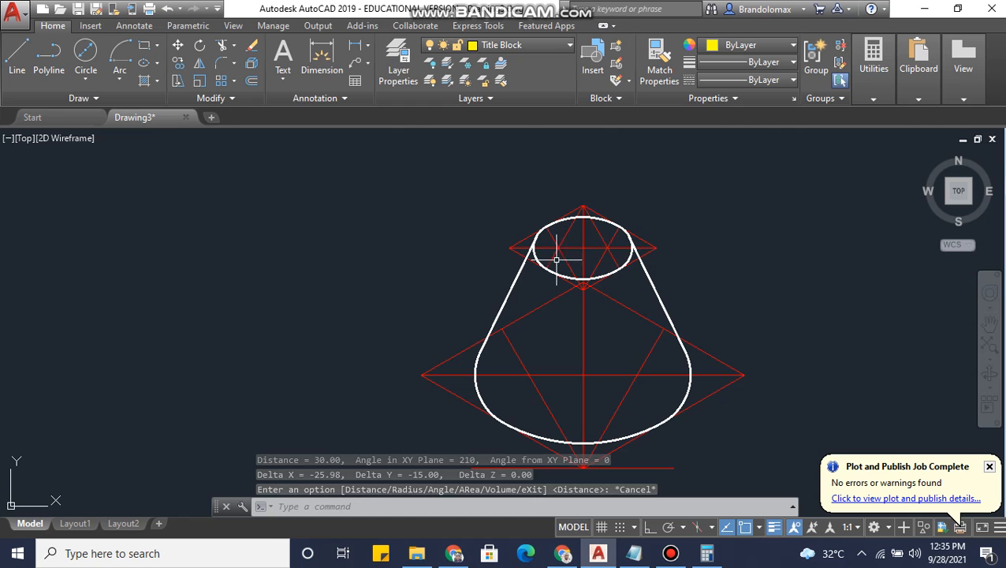
scroll(657, 266, "down", 2)
mouse_move(714, 281)
middle_mouse_down()
mouse_move(705, 274)
mouse_move(708, 240)
mouse_move(690, 219)
middle_mouse_up()
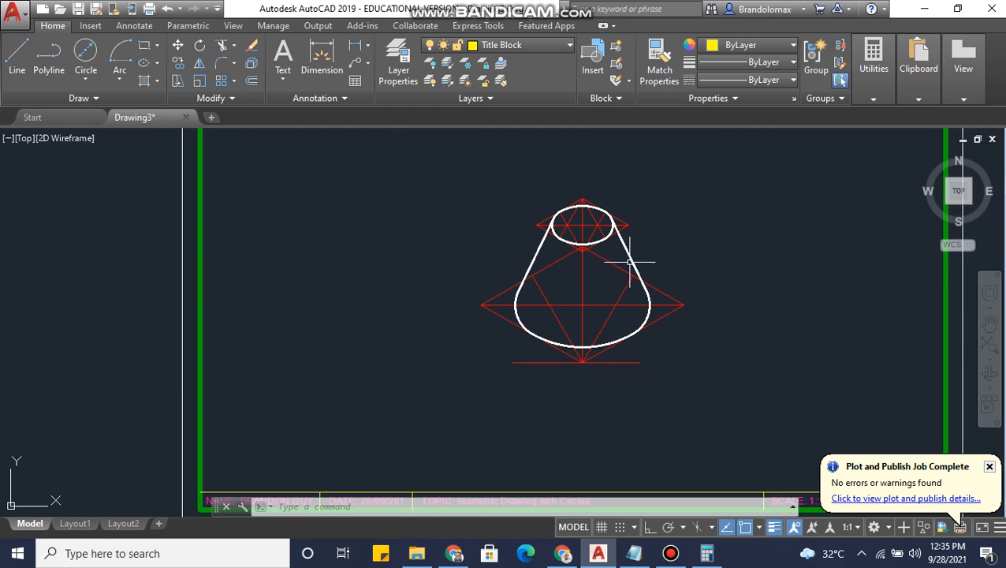
middle_click_drag(665, 252, 659, 273)
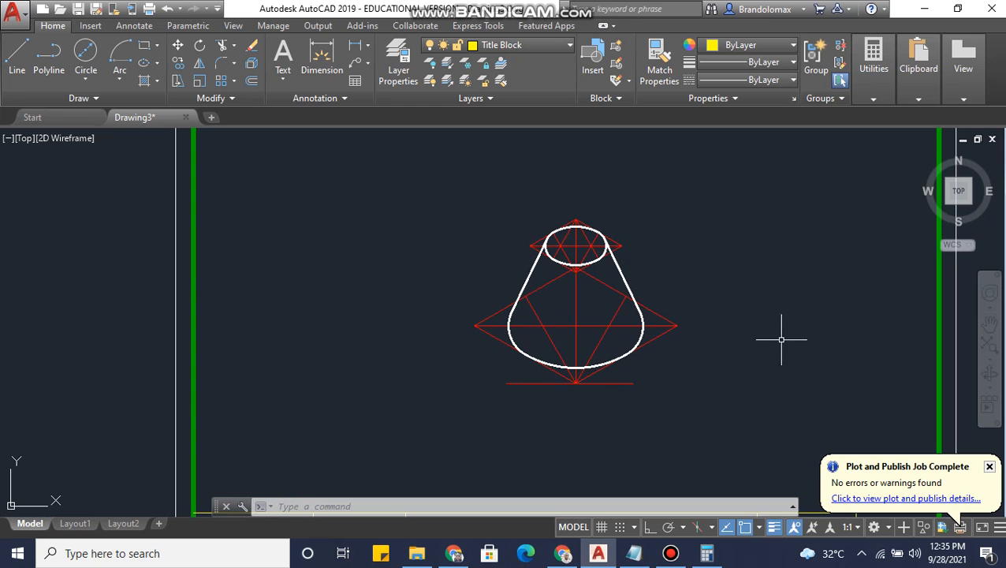
Scale the whole cone with its construction lines about the lowest rhombus corner, using the upper rhombus's lower-right side as reference with new length 60
left_click(704, 430)
left_click(406, 172)
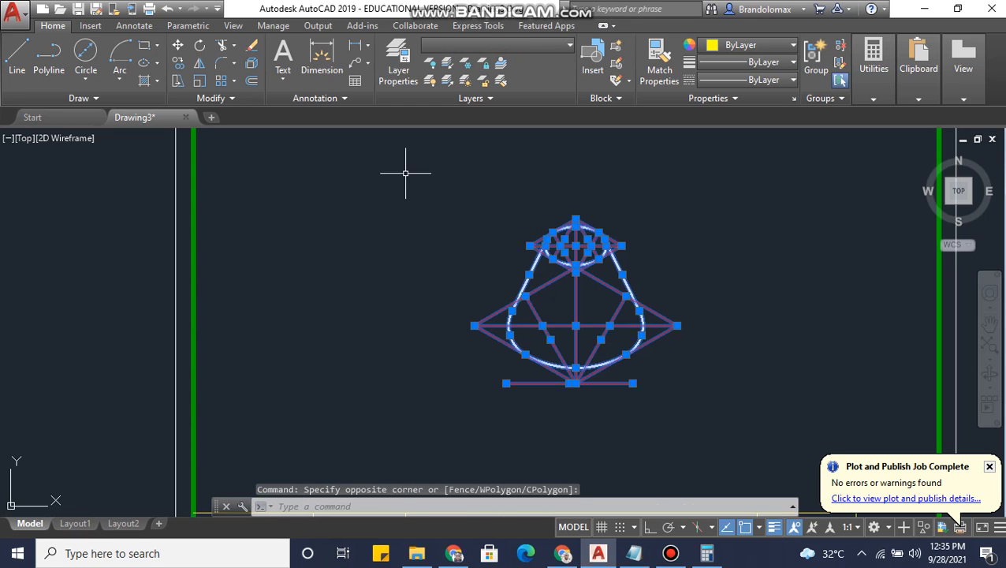
left_click(205, 82)
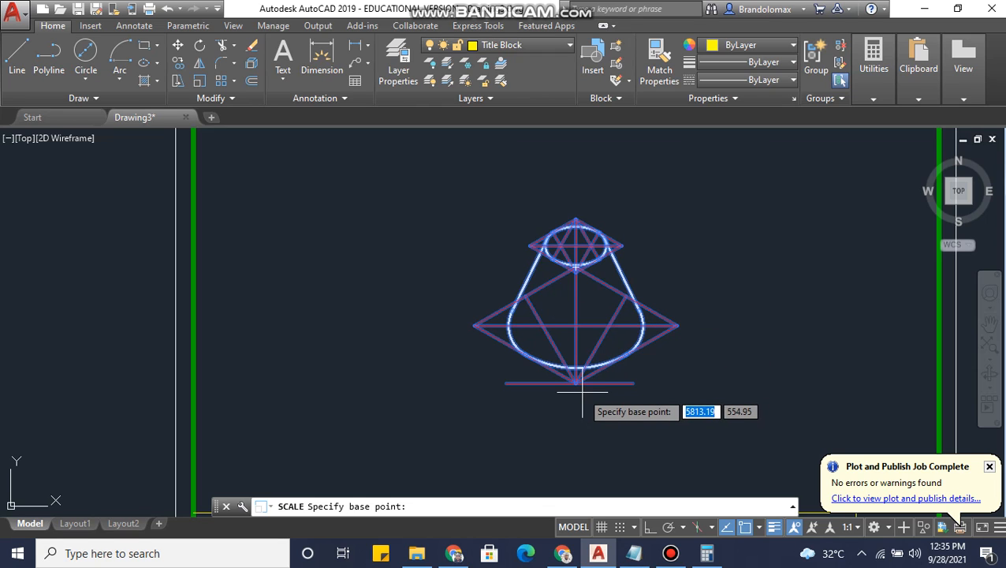
scroll(582, 388, "up", 2)
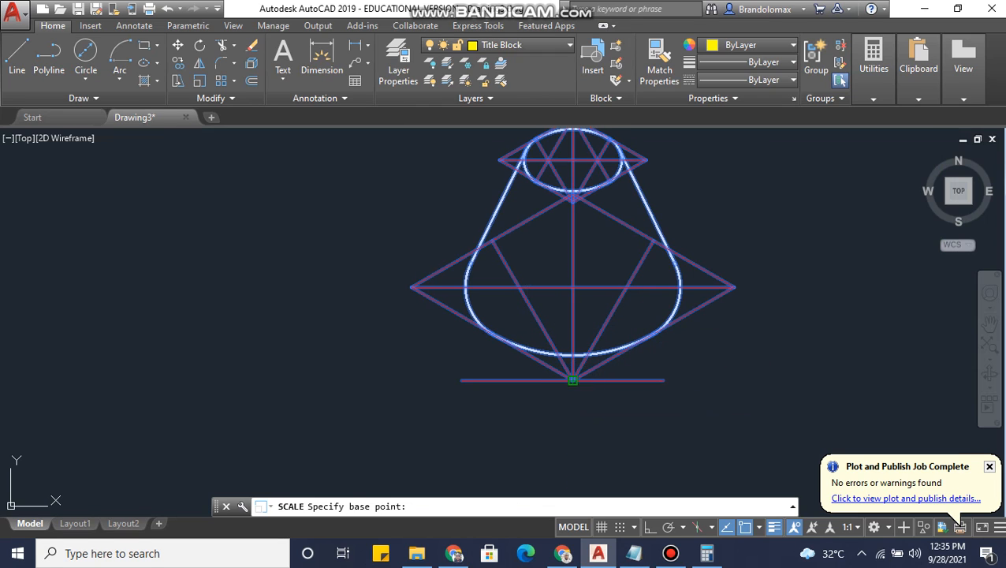
left_click(573, 381)
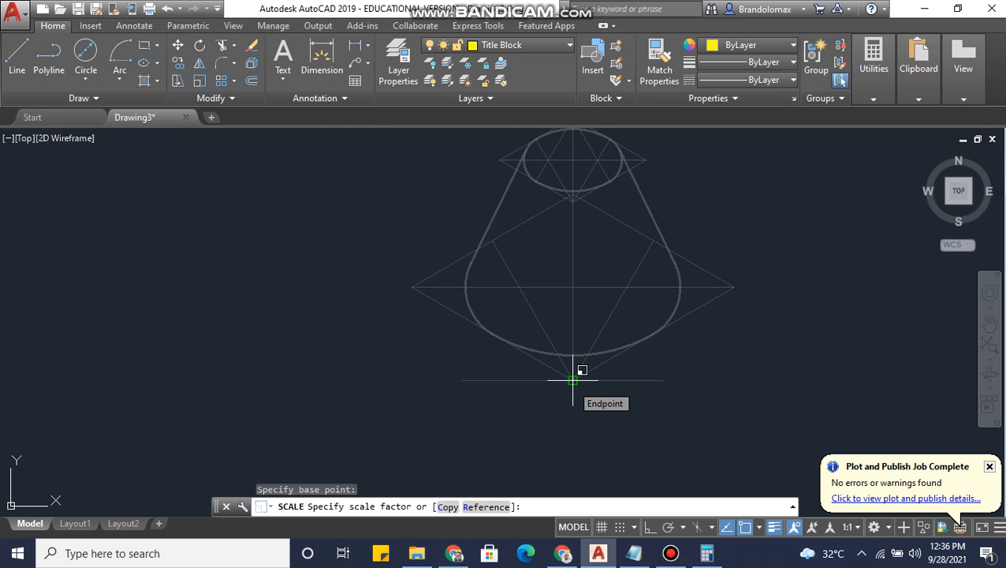
type("r")
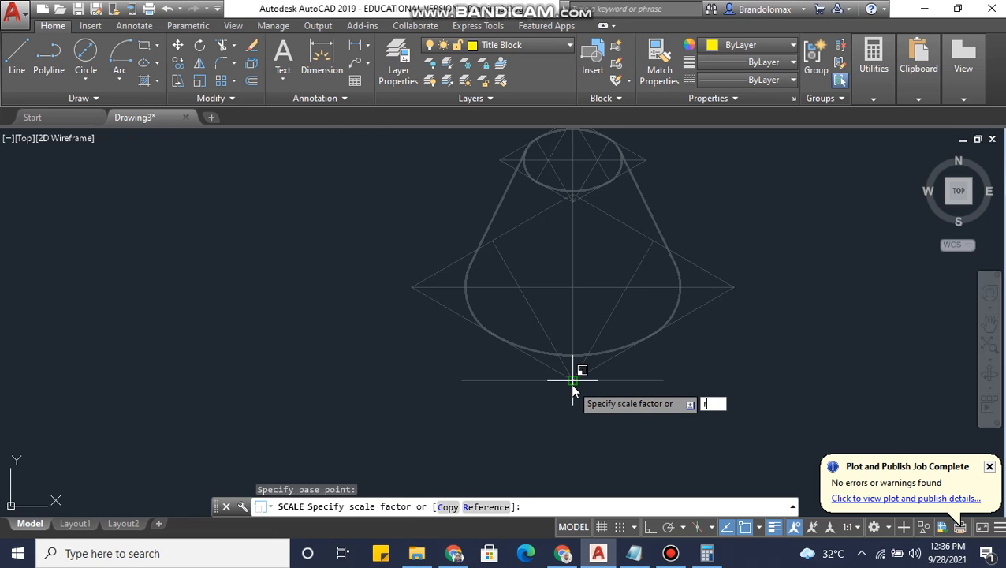
key("Return")
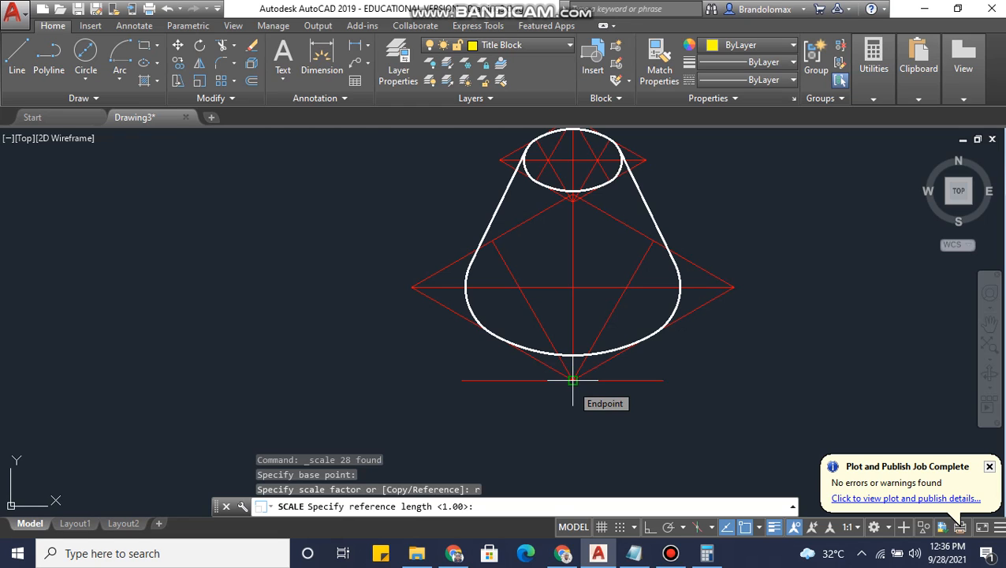
left_click(646, 160)
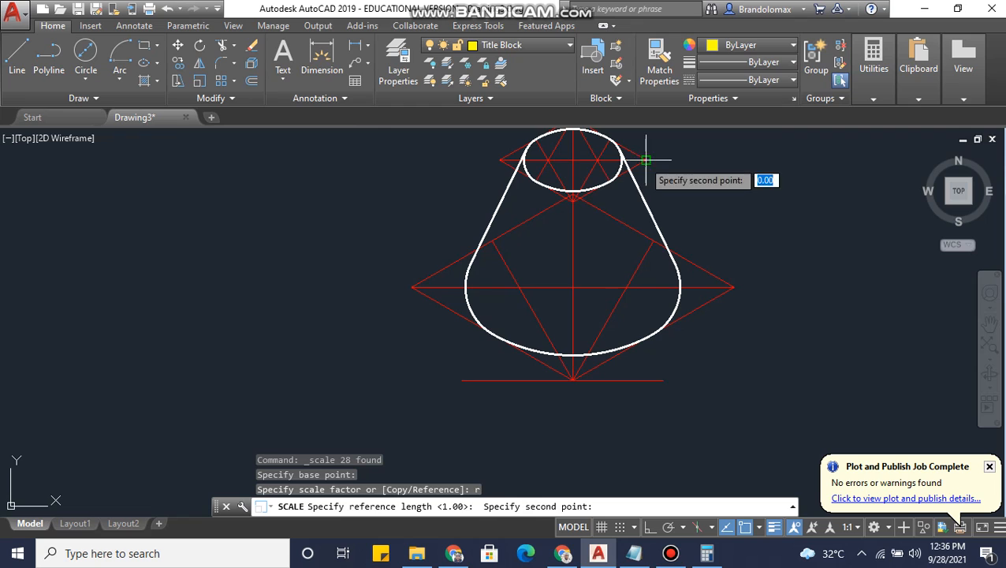
left_click(574, 202)
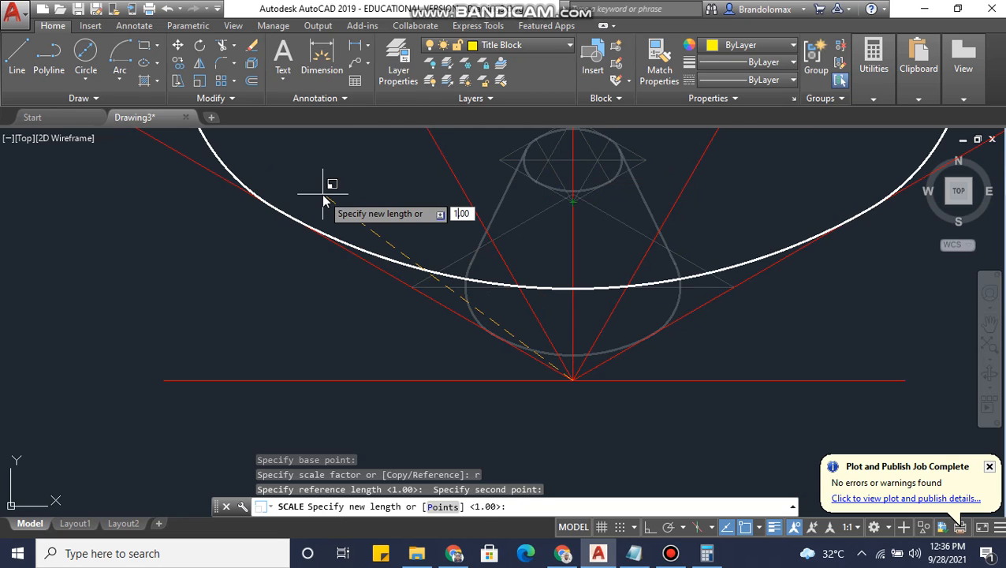
key("Num_Lock")
type("6")
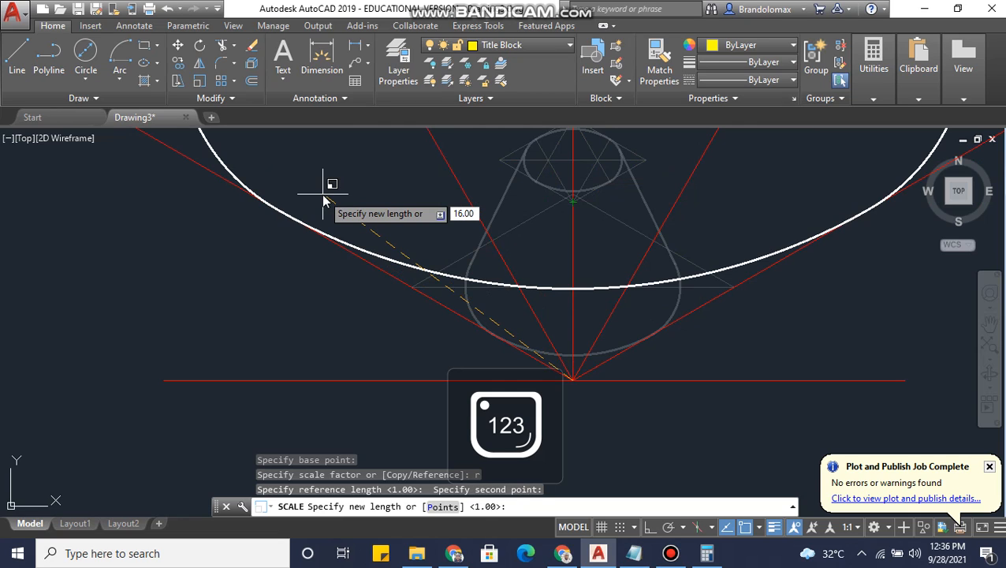
key("BackSpace")
key("BackSpace")
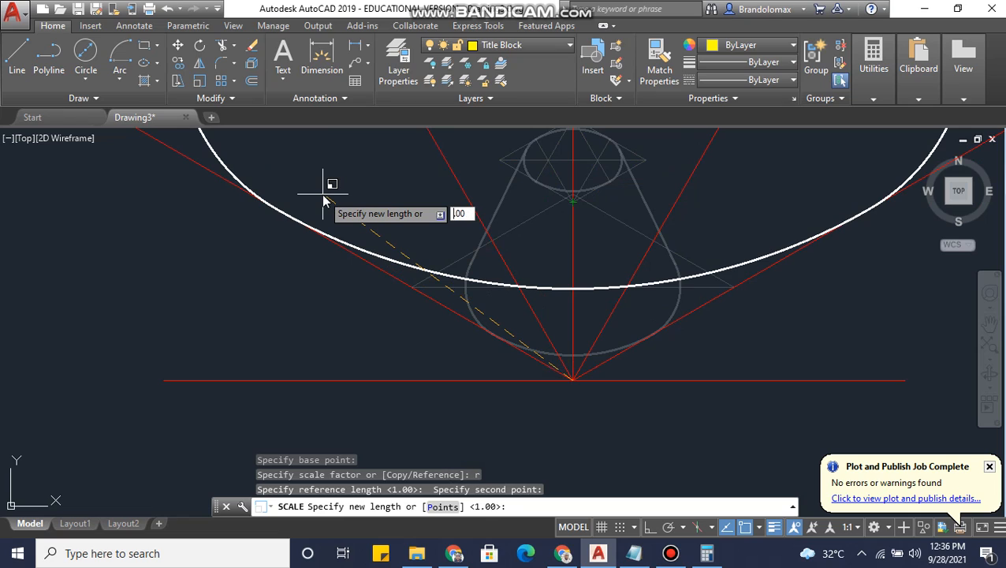
type("60")
key("Delete")
key("Return")
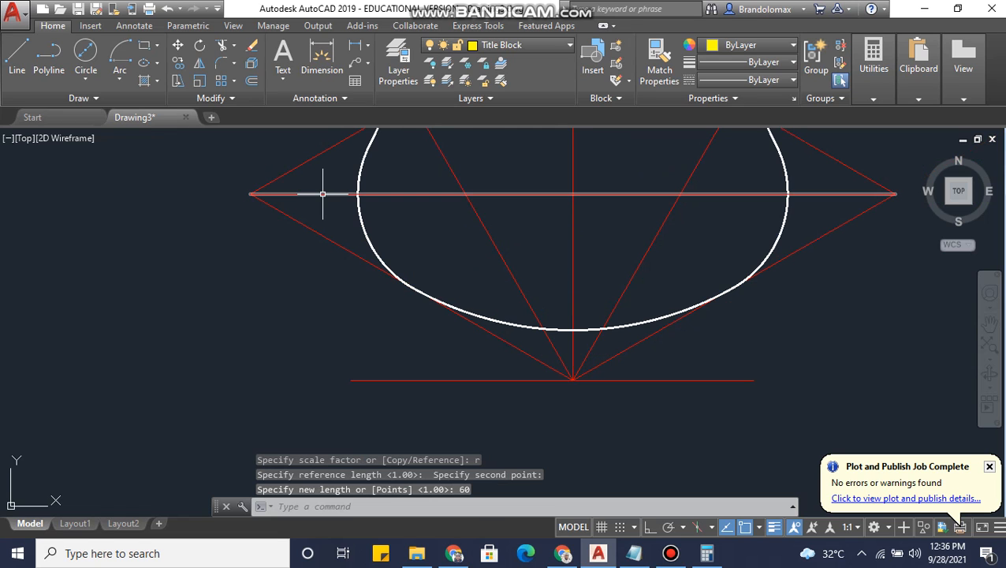
Move the enlarged cone with its construction lines straight down within the second frame, close above the title block
scroll(710, 286, "down", 6)
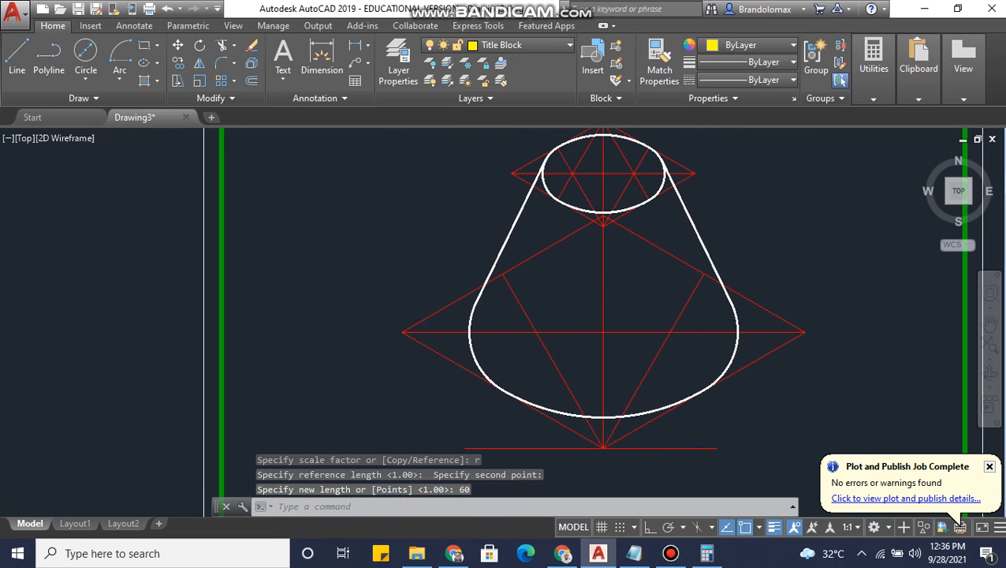
middle_click_drag(705, 401, 654, 383)
scroll(654, 383, "up", 2)
middle_click_drag(669, 420, 666, 394)
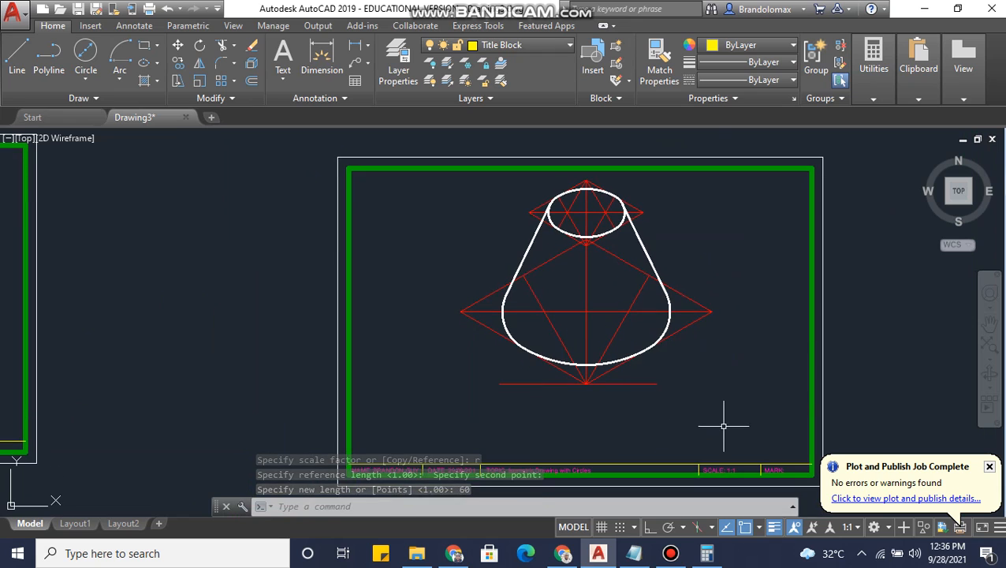
left_click(724, 427)
left_click(433, 173)
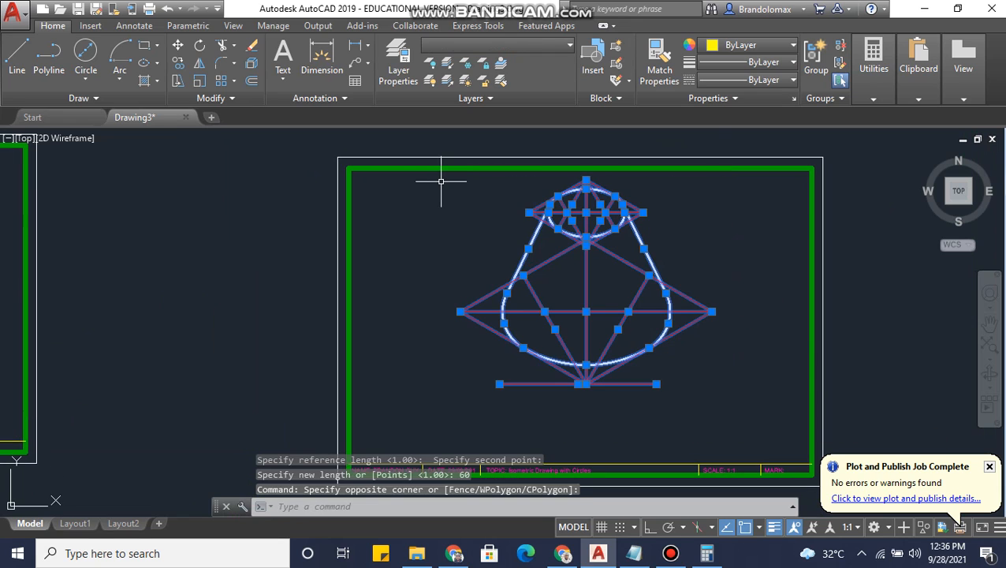
right_click(598, 241)
left_click(628, 303)
left_click(590, 240)
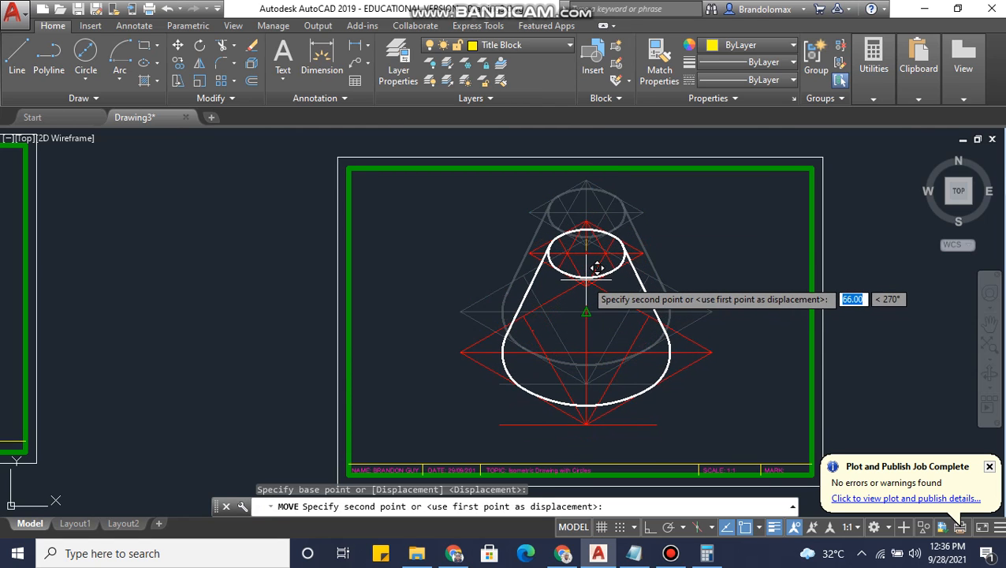
left_click(601, 299)
middle_click_drag(671, 316, 668, 251)
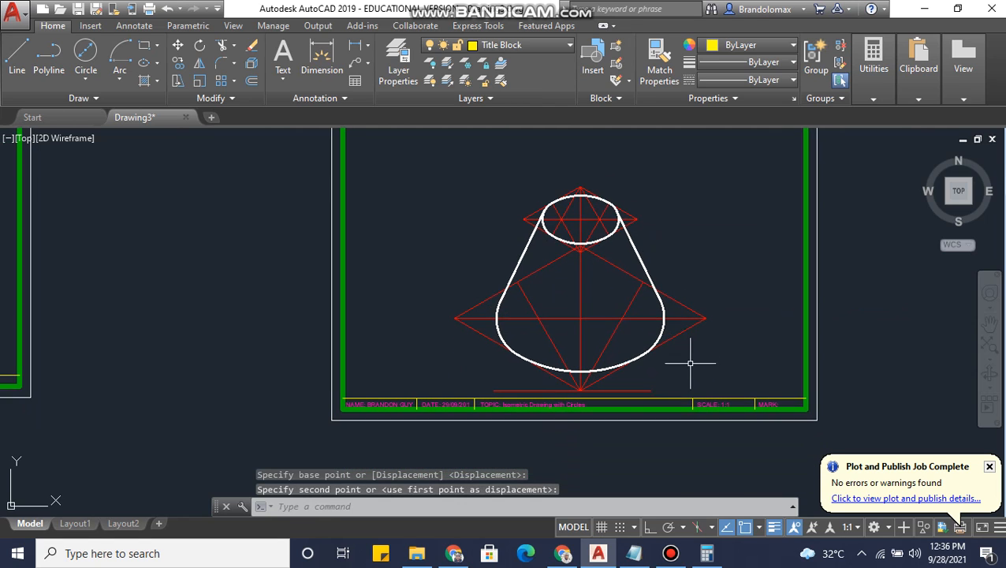
Move the cone and its construction lines back up toward the middle of the frame, with object snap off
left_click(697, 394)
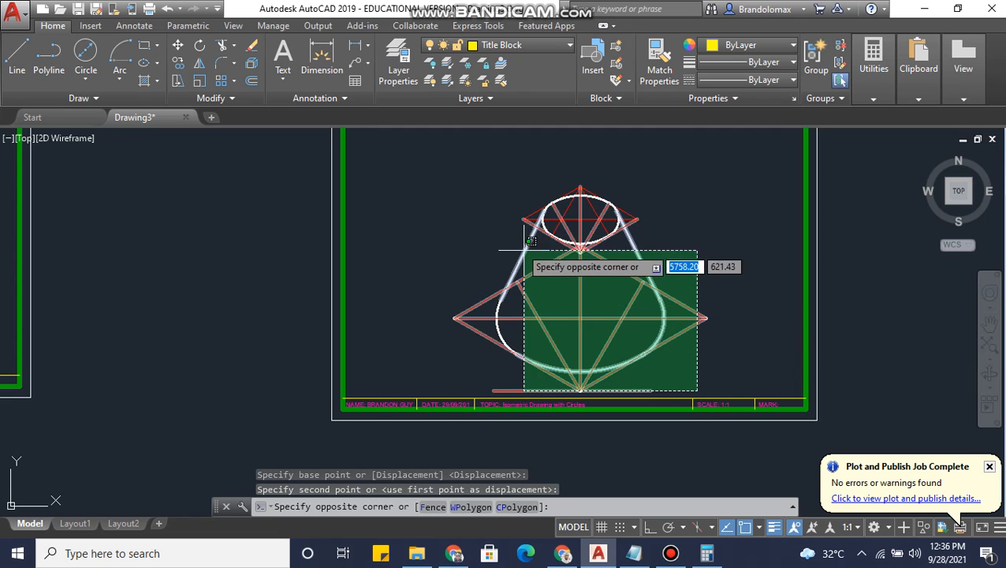
left_click(461, 178)
right_click(460, 178)
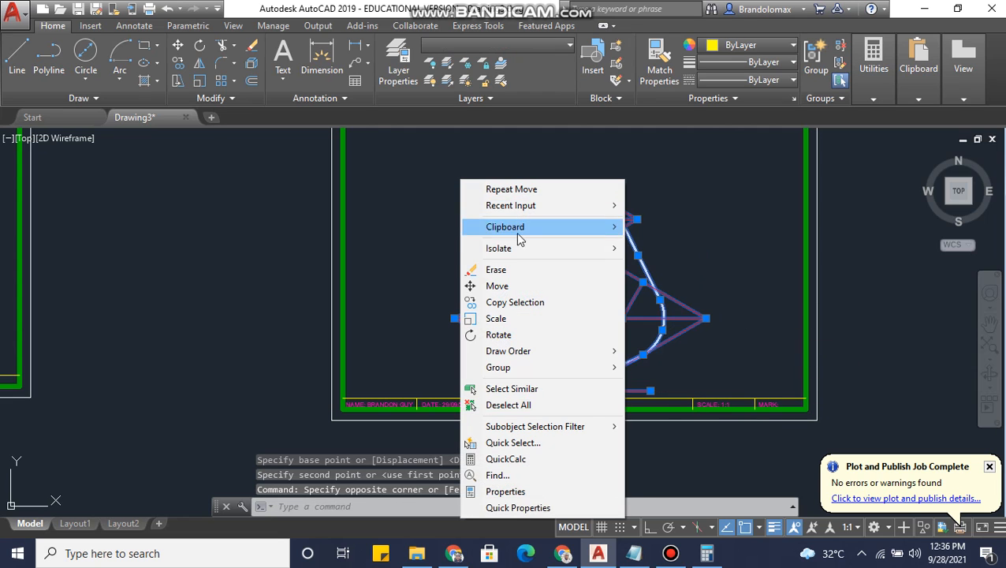
left_click(521, 288)
left_click(579, 318)
scroll(592, 251, "down", 2)
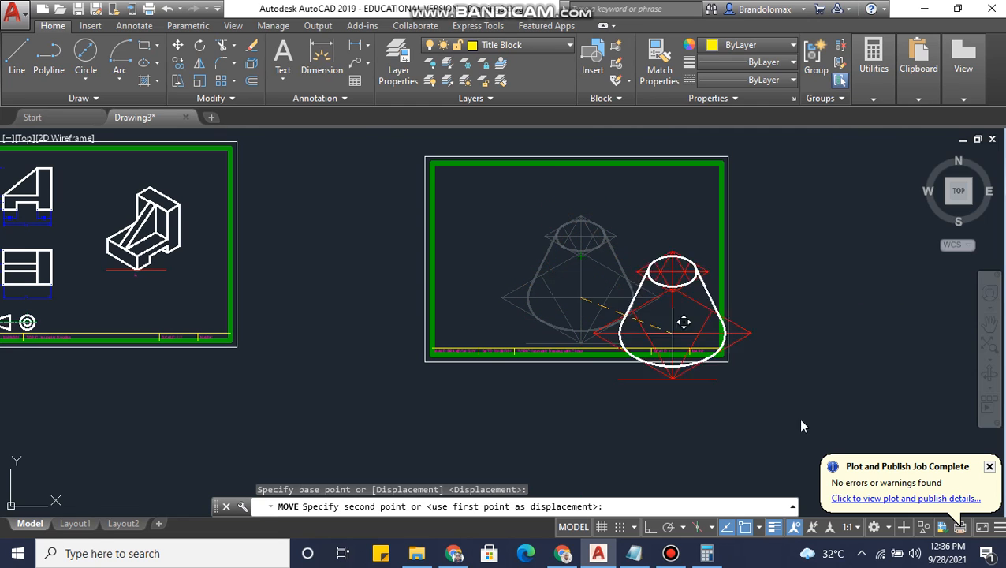
left_click(749, 529)
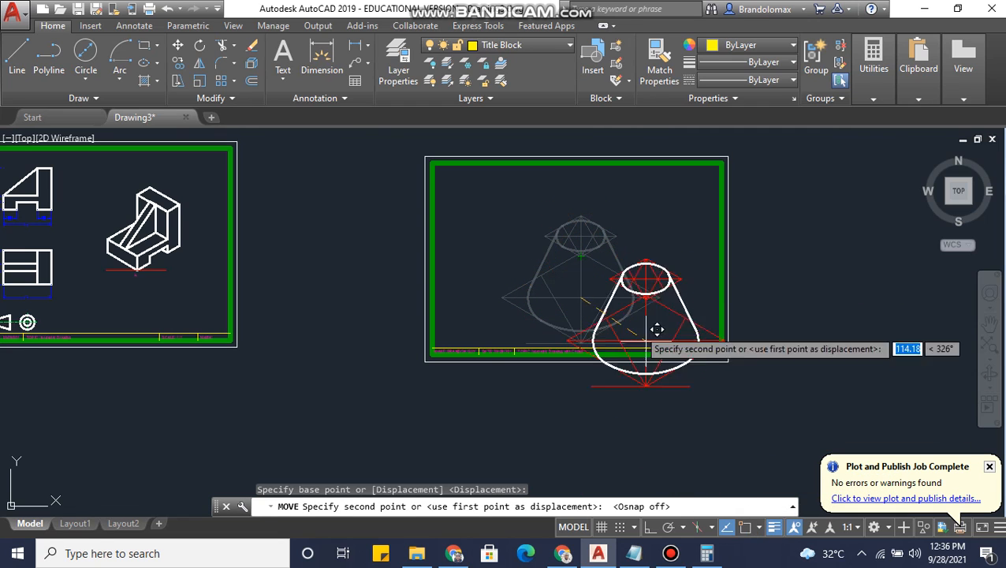
left_click(596, 264)
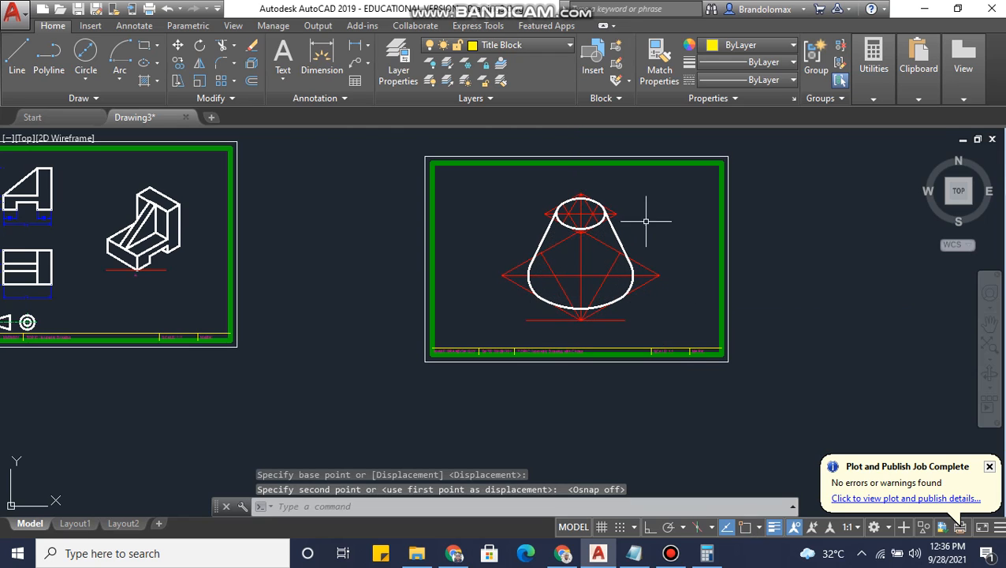
Turn object snap back on and measure the lower-right side of the enlarged cone's upper construction rhombus
scroll(599, 217, "up", 4)
scroll(623, 218, "up", 2)
scroll(678, 206, "down", 2)
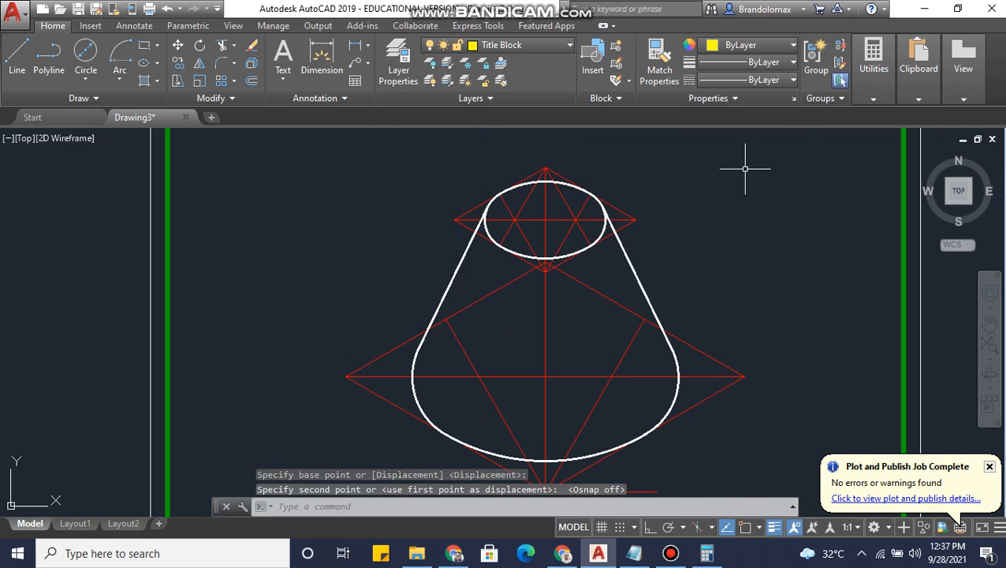
left_click(873, 69)
left_click(877, 127)
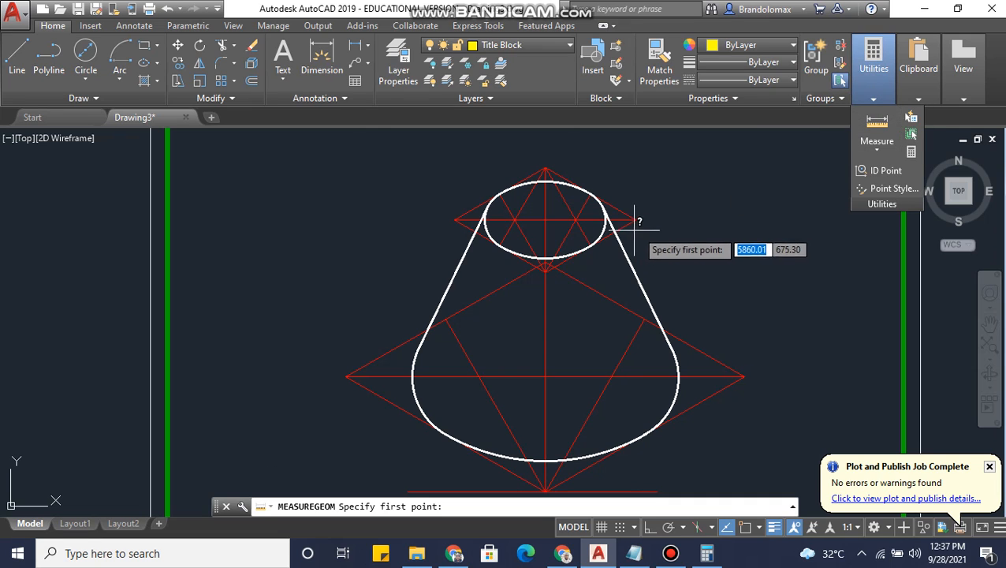
left_click(746, 527)
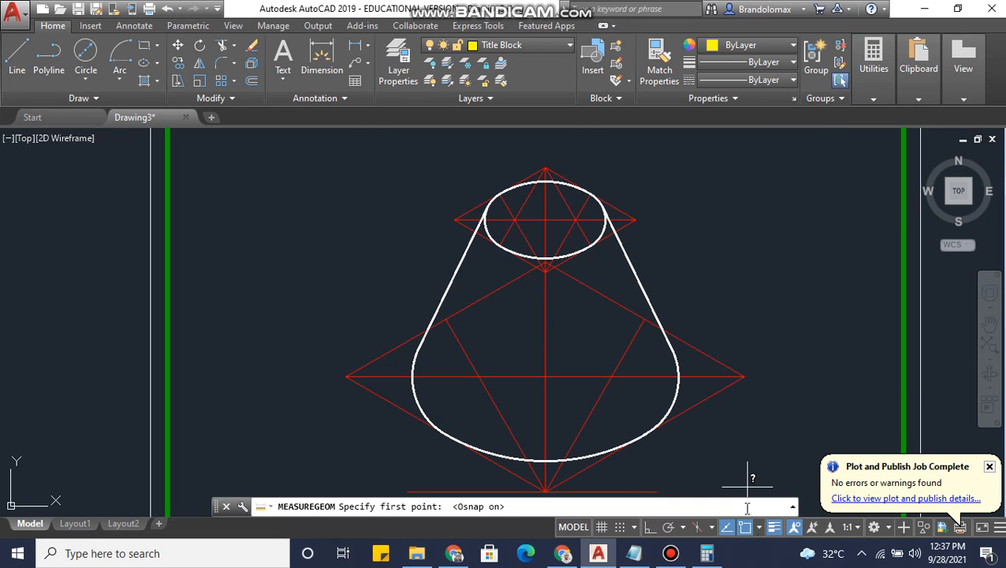
left_click(635, 219)
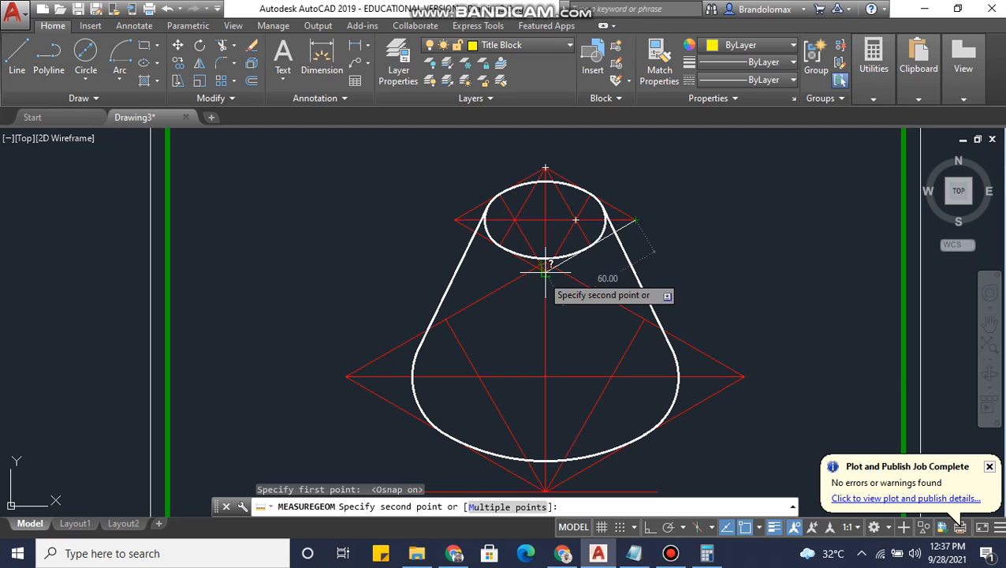
left_click(545, 272)
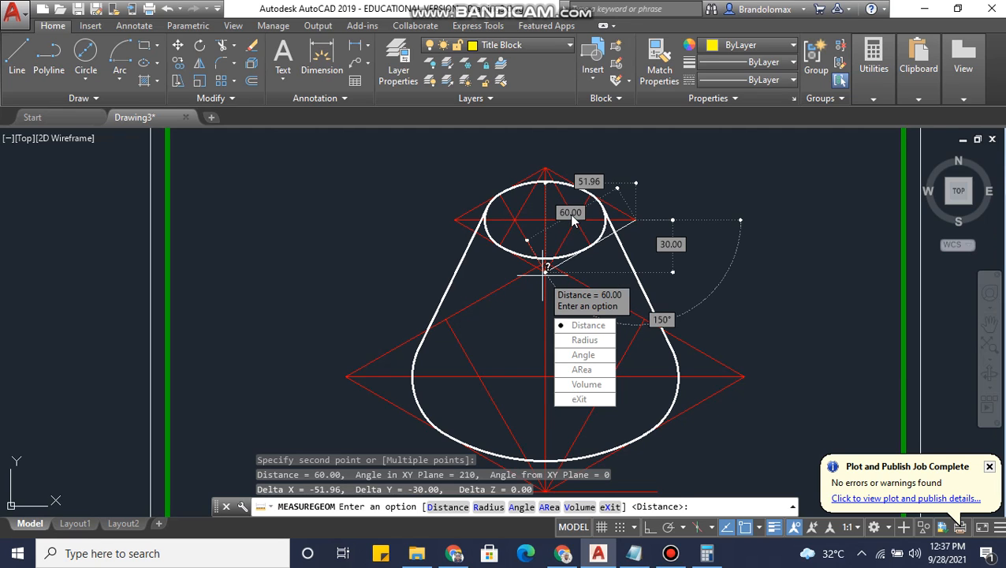
key("Escape")
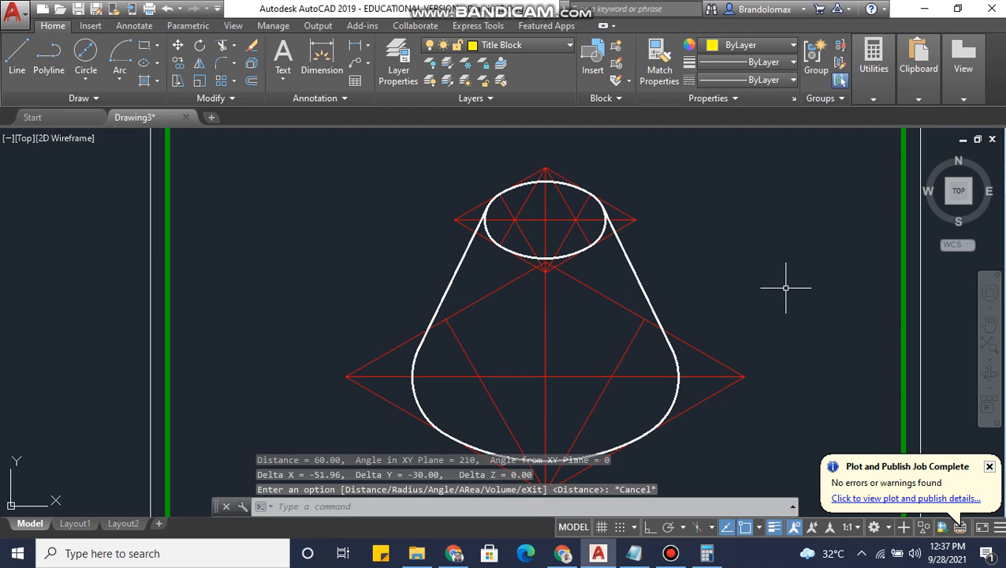
Change the scale entry in the second sheet's title block to "SCALE: 2:1"
scroll(786, 285, "down", 3)
scroll(698, 412, "up", 10)
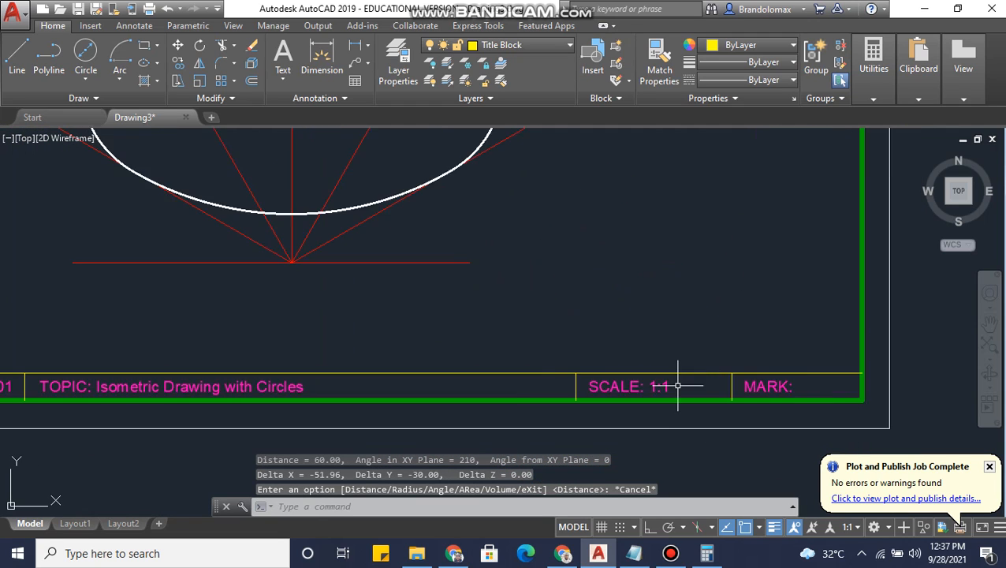
left_click(654, 387)
double_click(649, 390)
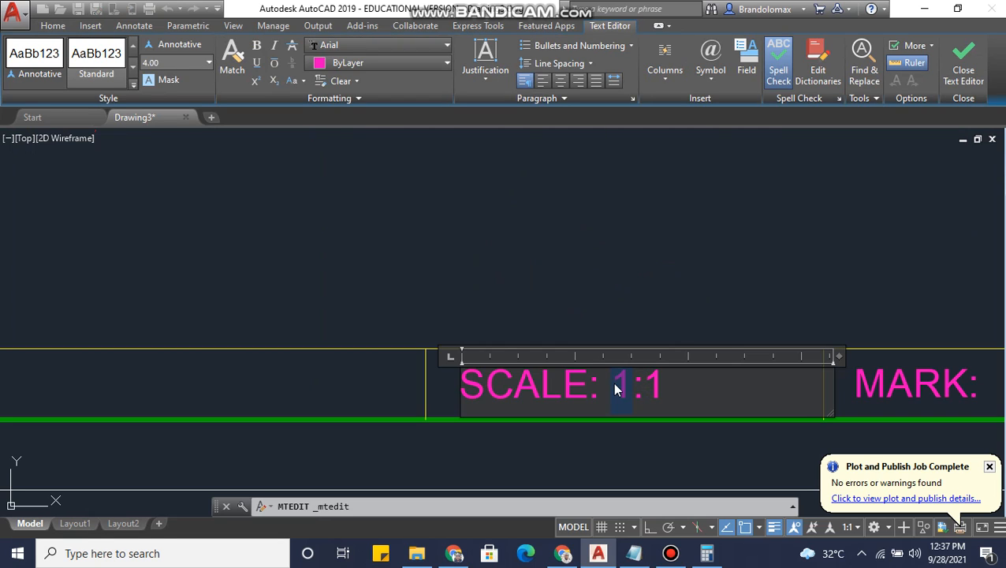
type("2")
left_click(759, 292)
scroll(742, 299, "down", 8)
middle_click_drag(742, 299, 730, 334)
scroll(718, 308, "up", 3)
middle_click_drag(705, 366, 703, 386)
scroll(674, 328, "down", 3)
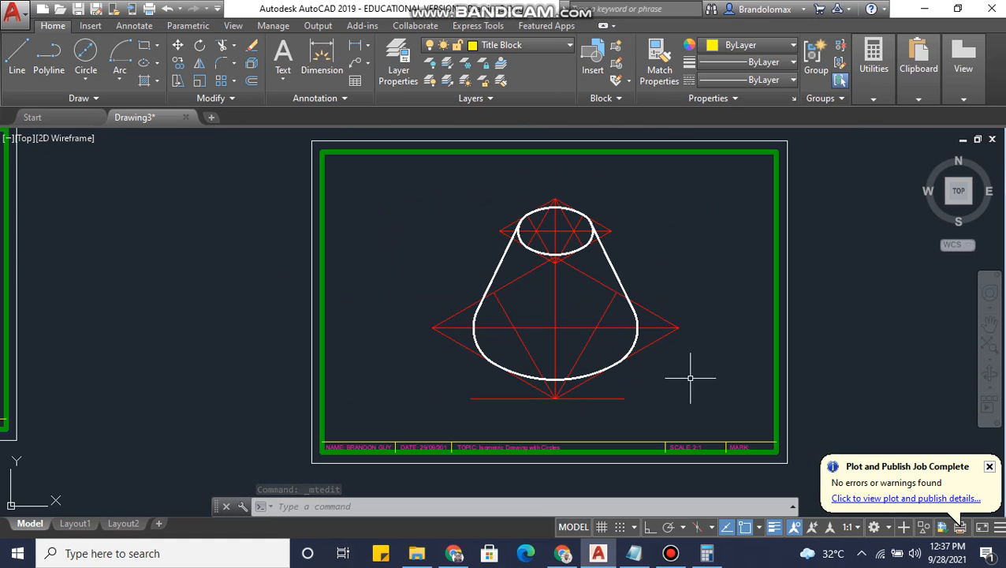
middle_click_drag(646, 370, 624, 373)
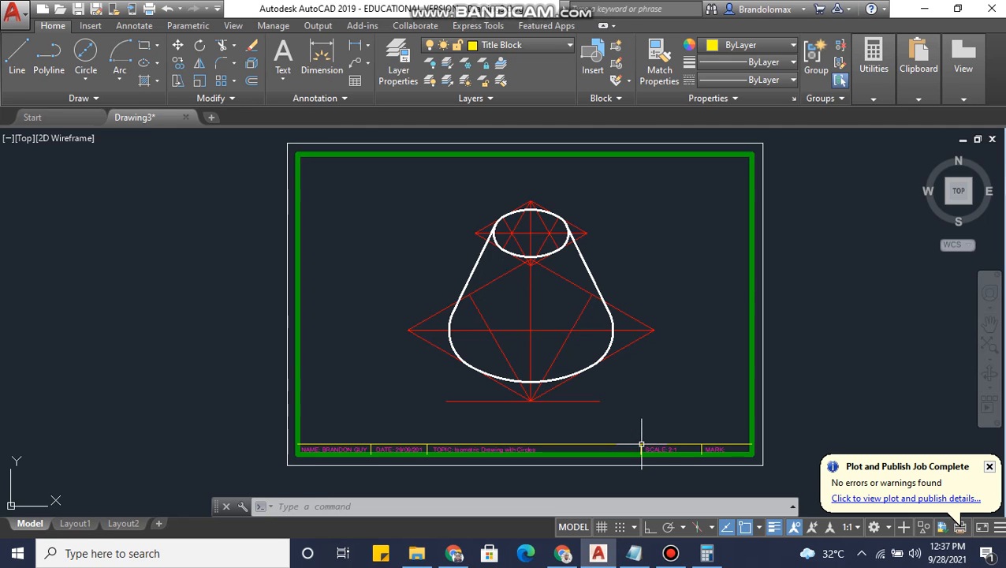
Start plotting the second sheet, with Microsoft Print to PDF as the plotter and Tabloid as the paper size
scroll(647, 443, "up", 4)
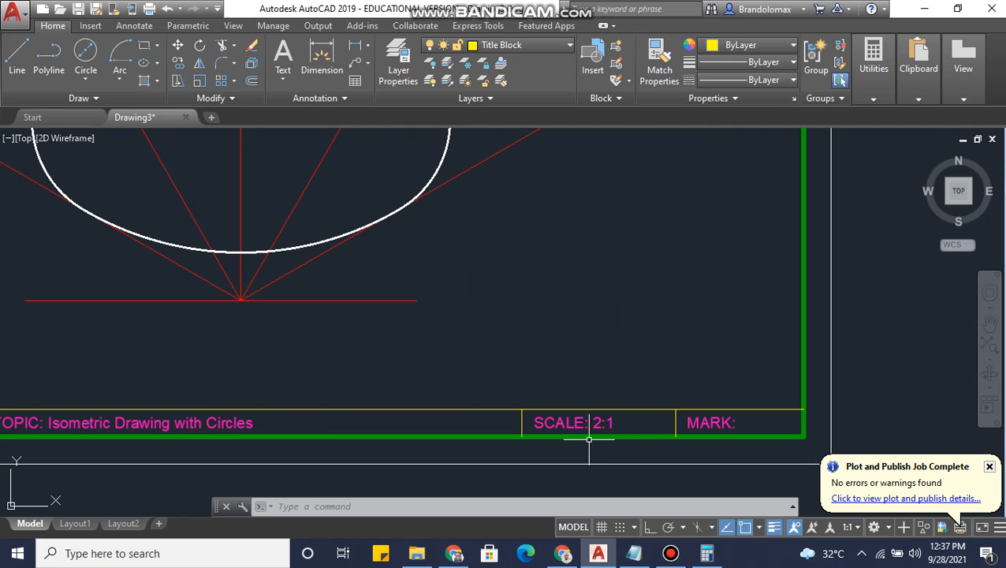
scroll(589, 439, "down", 5)
scroll(537, 398, "down", 3)
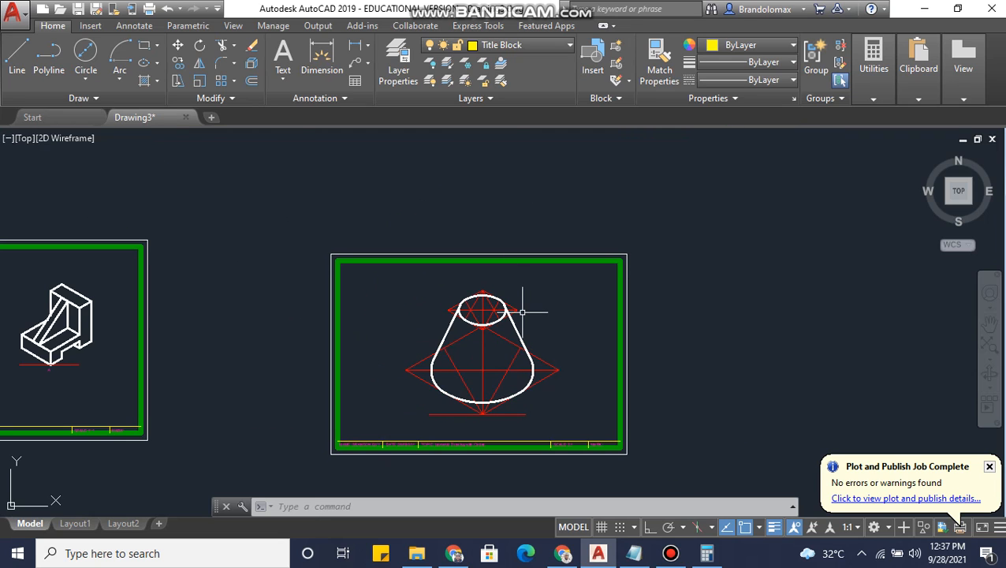
middle_click_drag(523, 312, 520, 267)
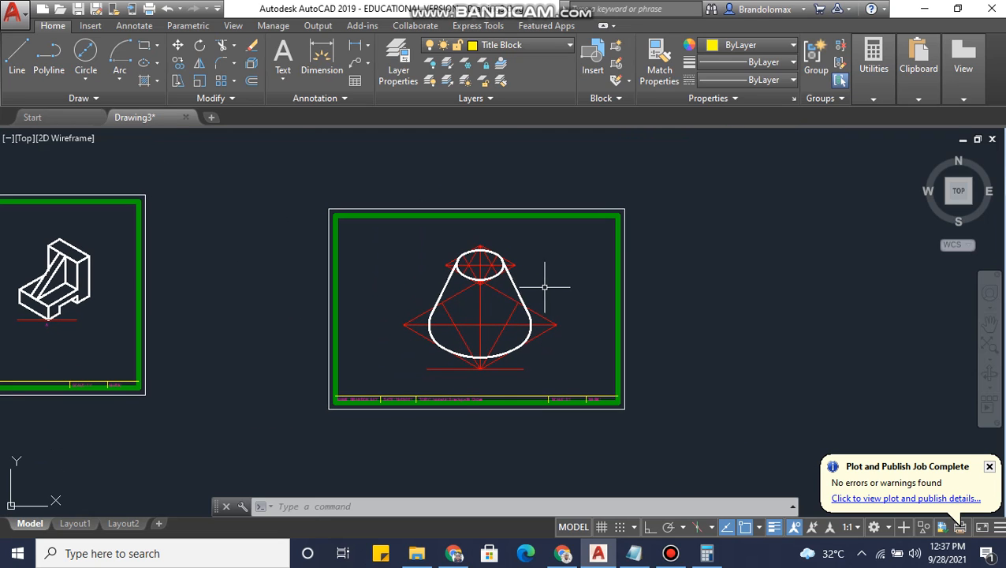
scroll(517, 277, "up", 2)
middle_click_drag(518, 277, 518, 270)
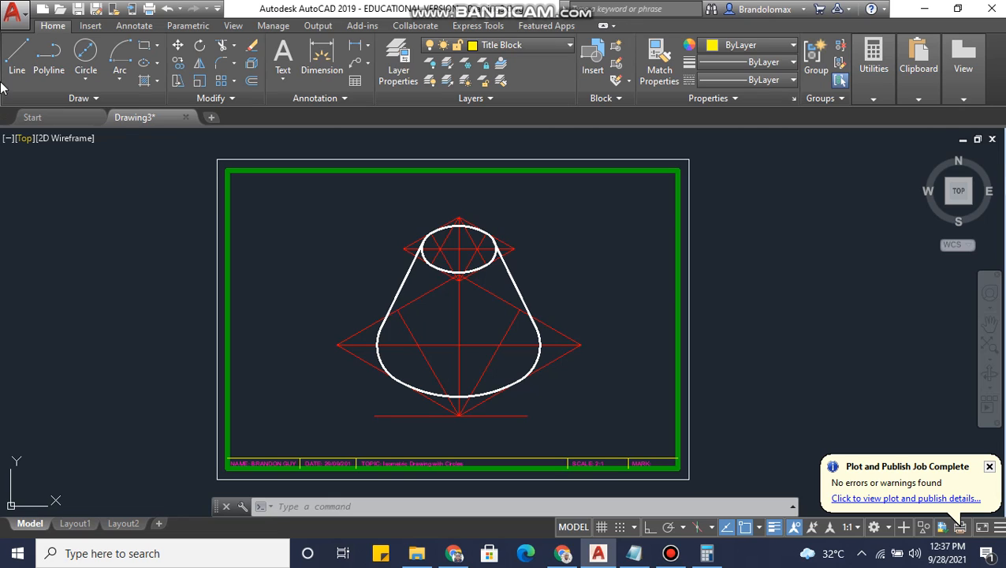
left_click(20, 18)
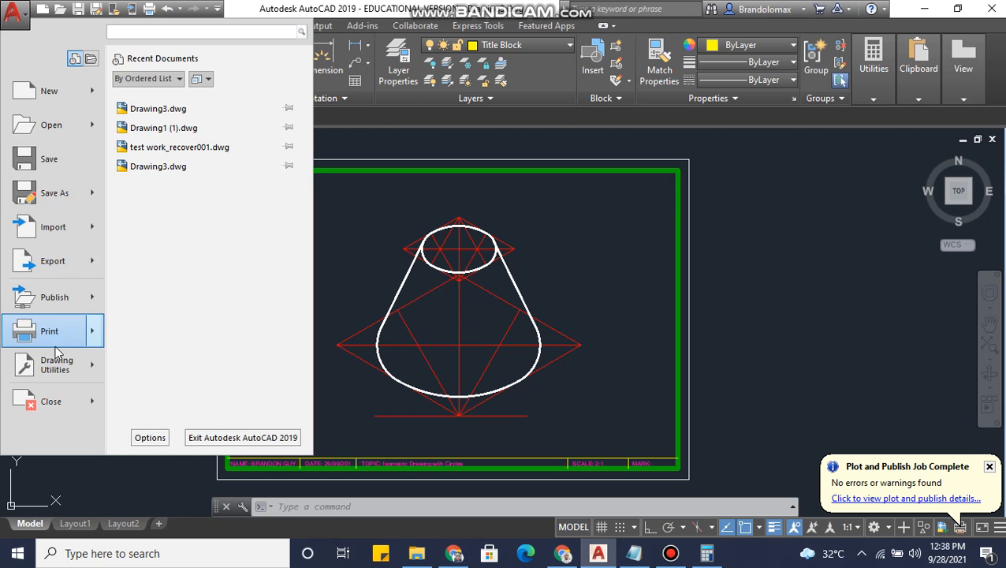
left_click(52, 337)
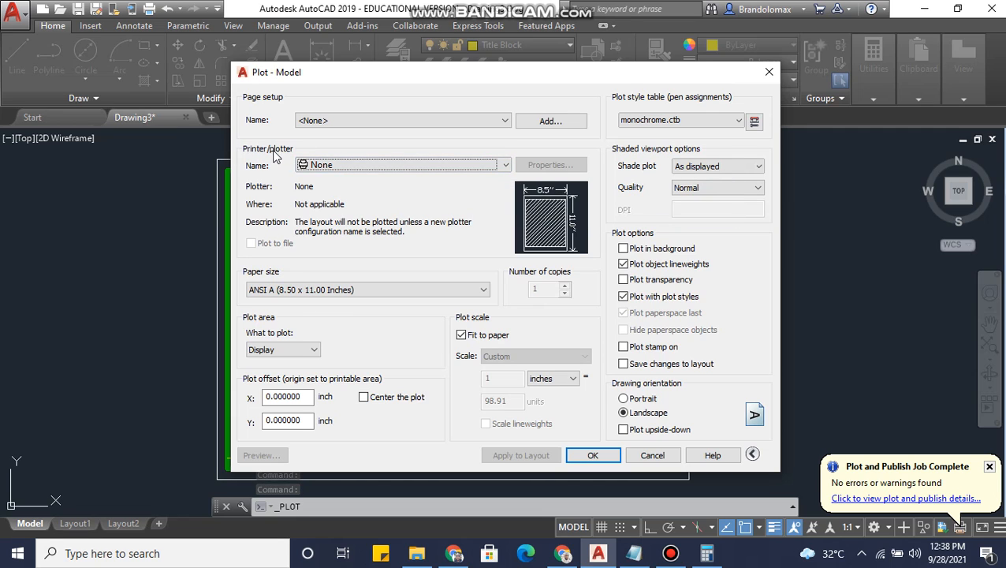
left_click(391, 165)
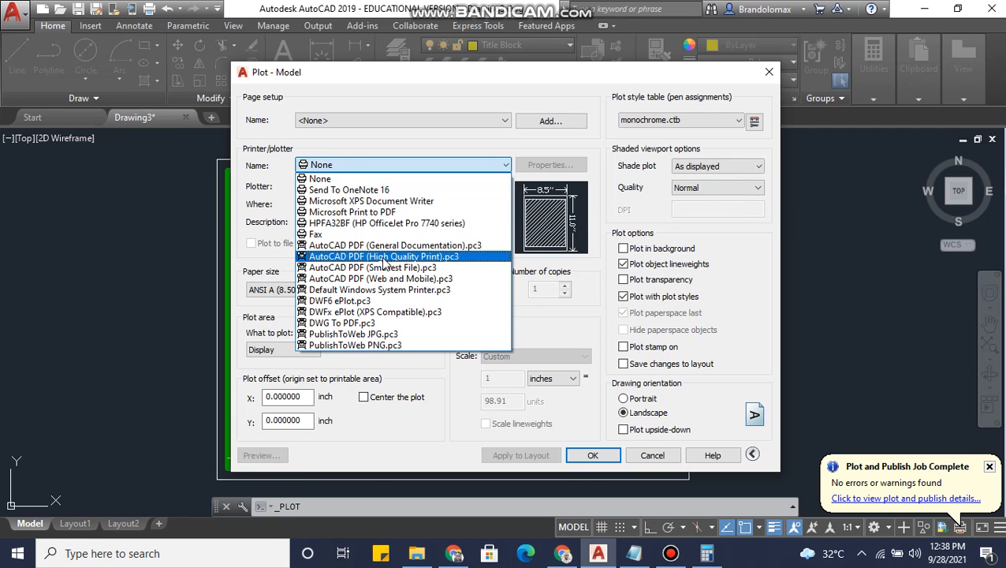
left_click(390, 213)
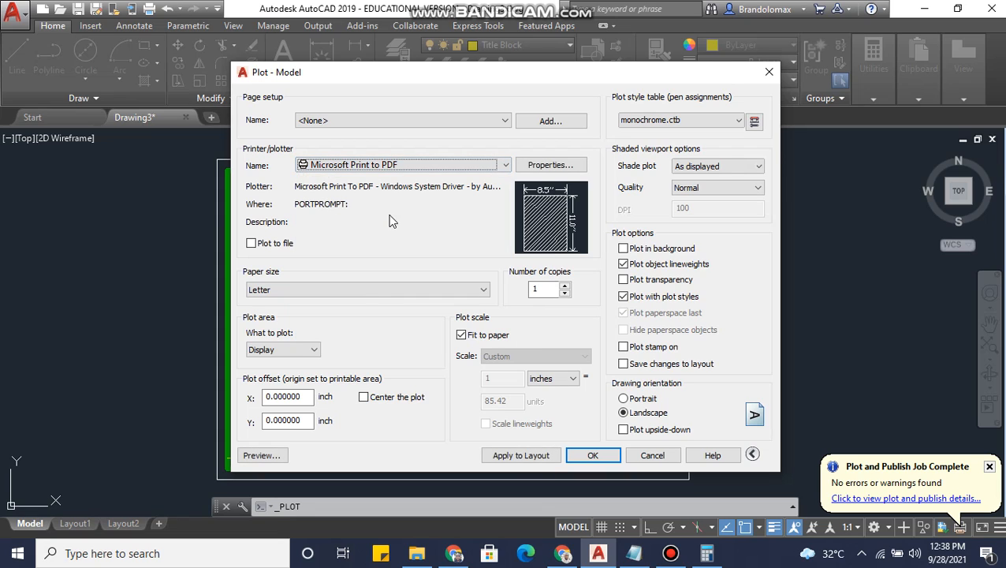
left_click(381, 285)
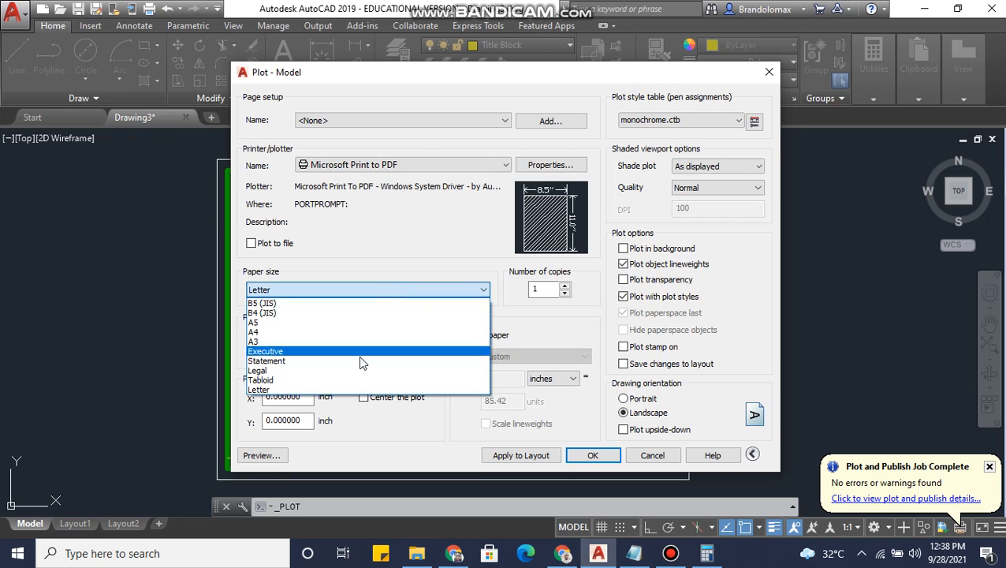
left_click(355, 382)
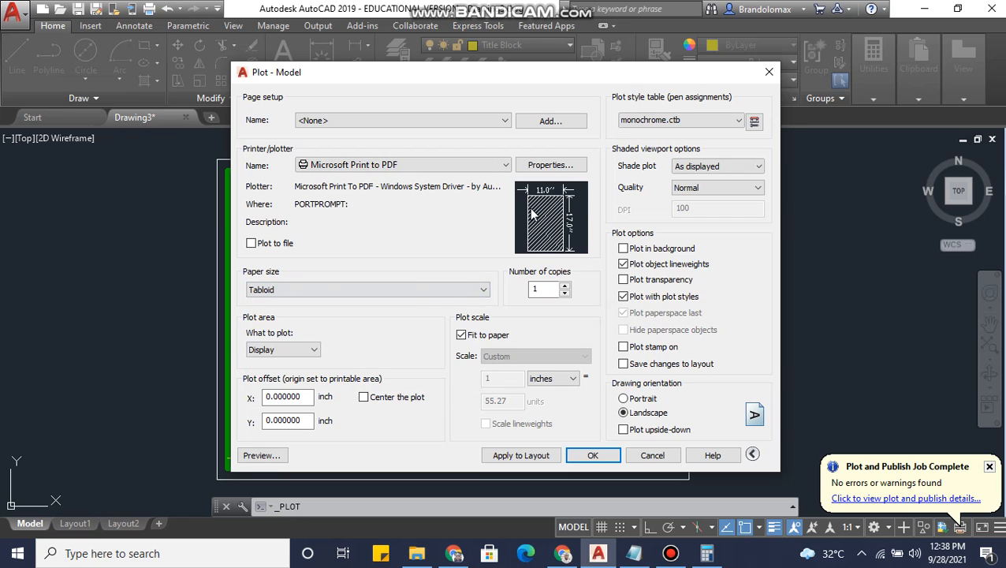
Center the plot, keep it fitted to the paper, and set the plot area to a window around the second sheet's outer border
mouse_move(540, 199)
left_click(364, 399)
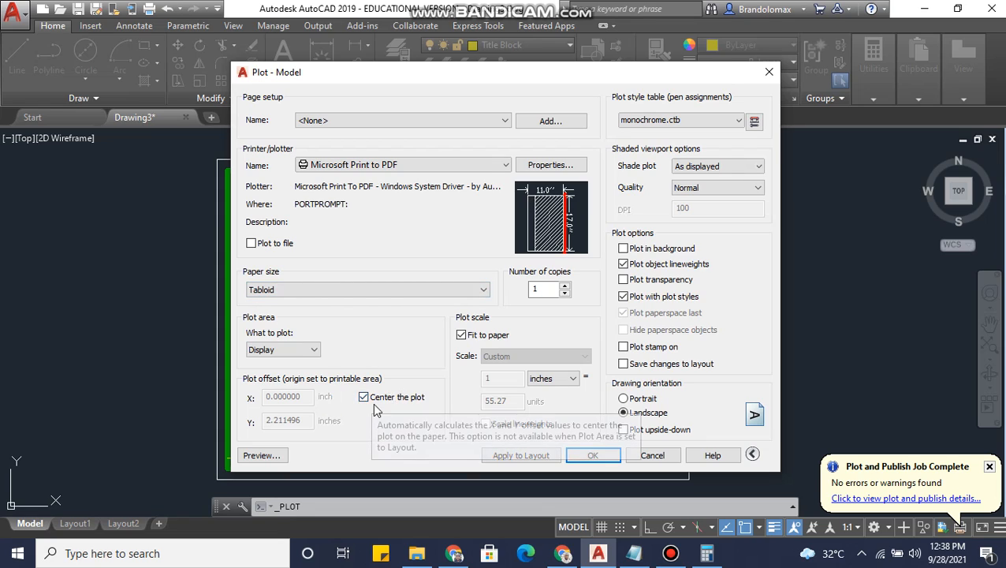
left_click(461, 336)
left_click(461, 335)
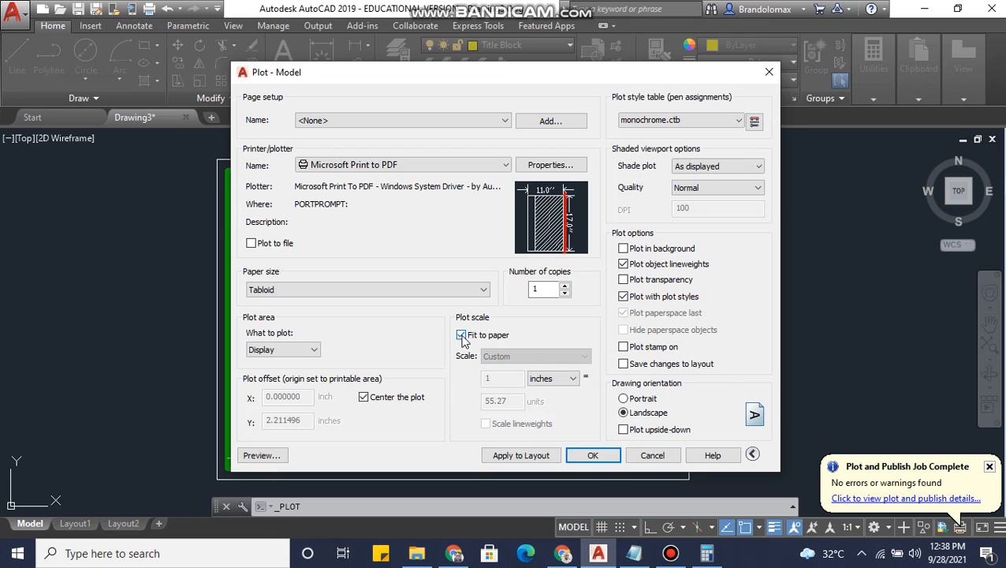
left_click(292, 356)
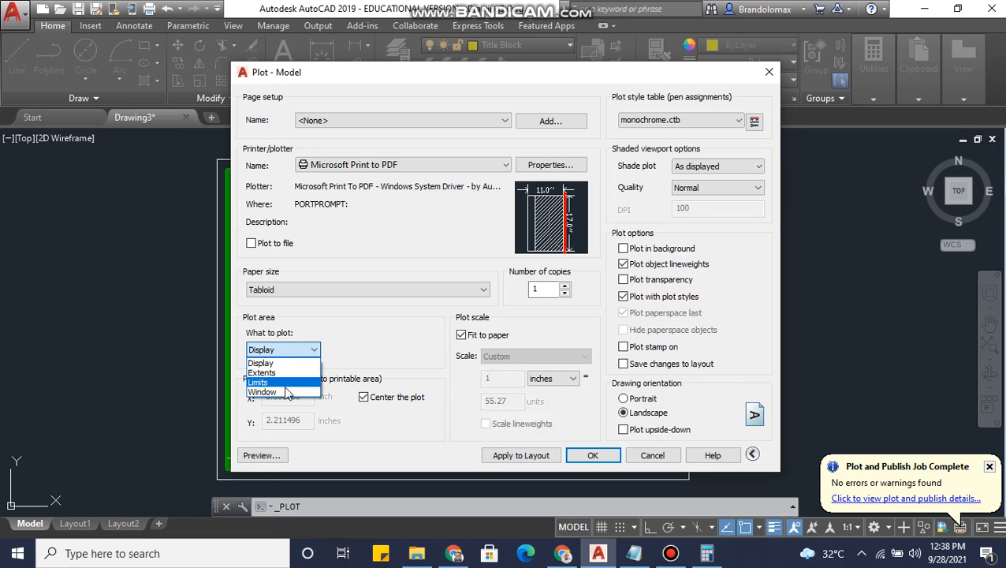
left_click(284, 393)
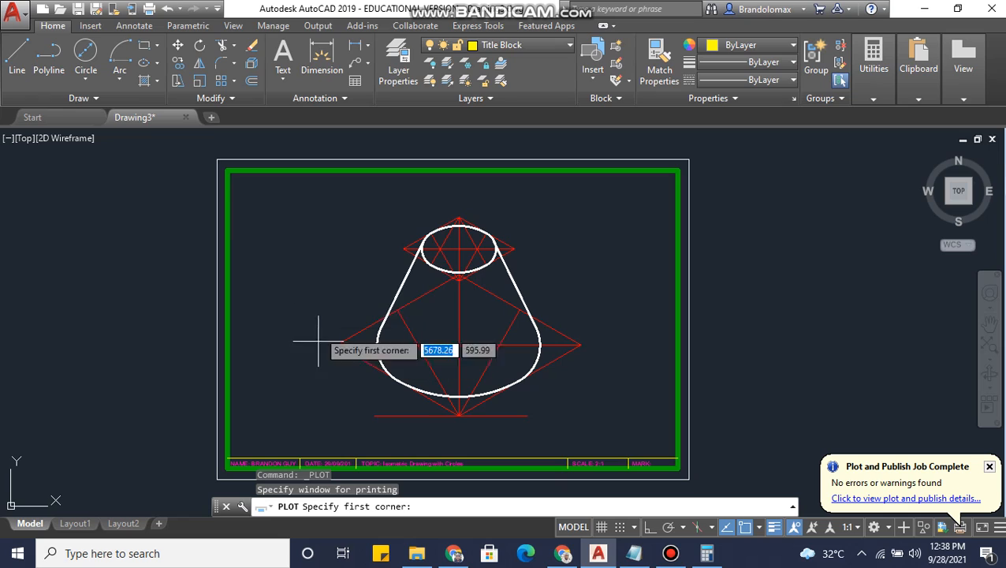
left_click(217, 159)
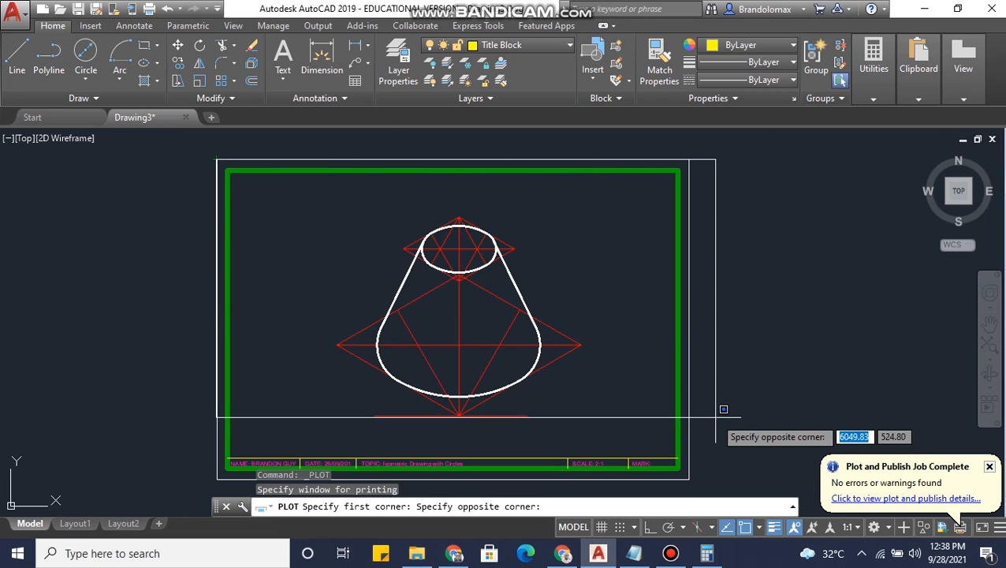
left_click(700, 473)
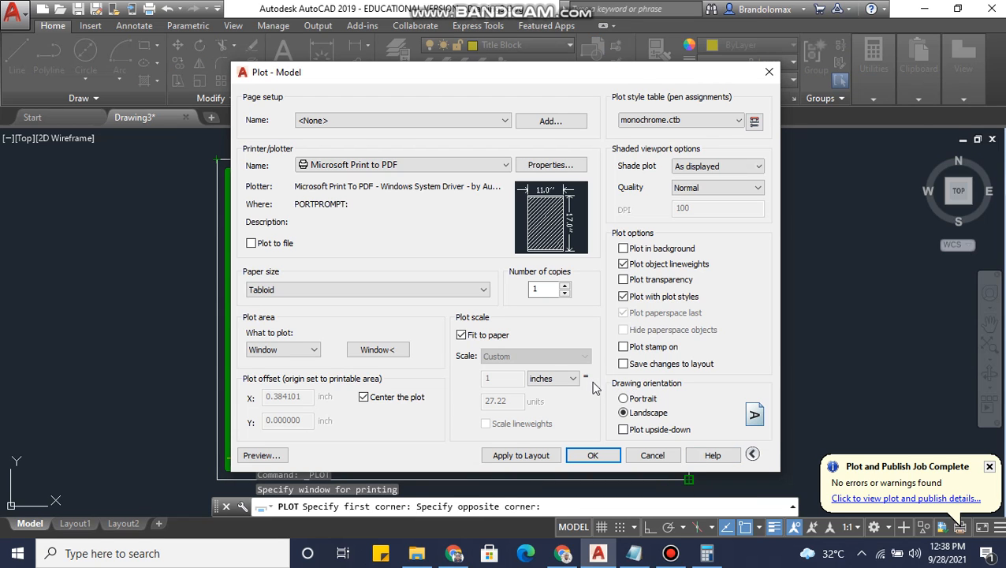
Assign the monochrome.ctb plot style table to all layouts and preview the landscape plot
left_click(699, 128)
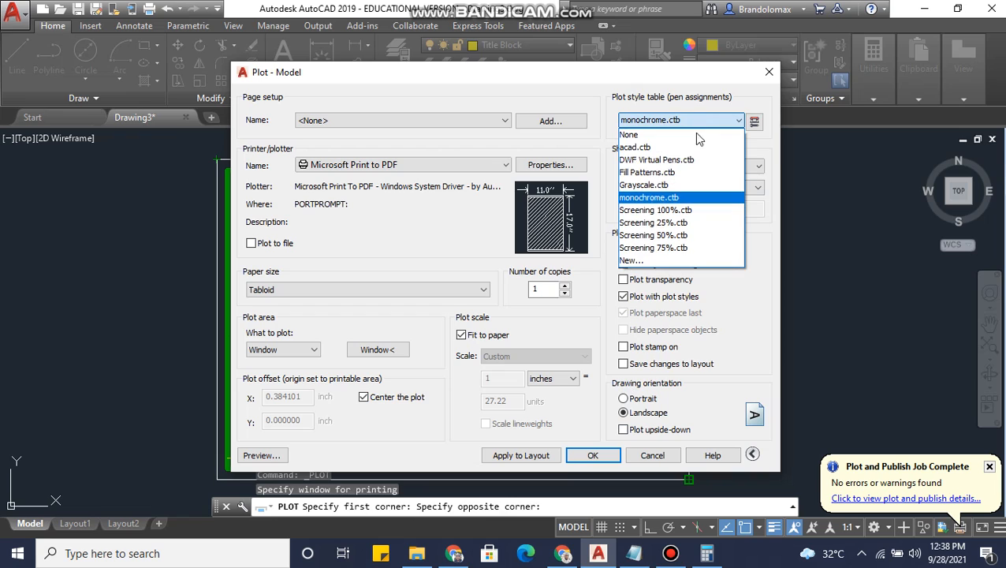
left_click(680, 198)
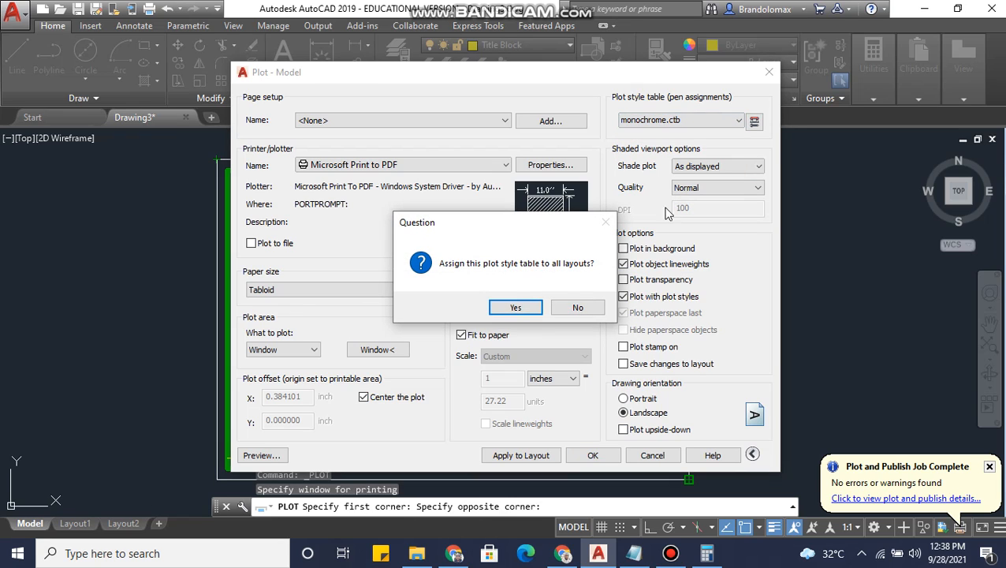
left_click(525, 309)
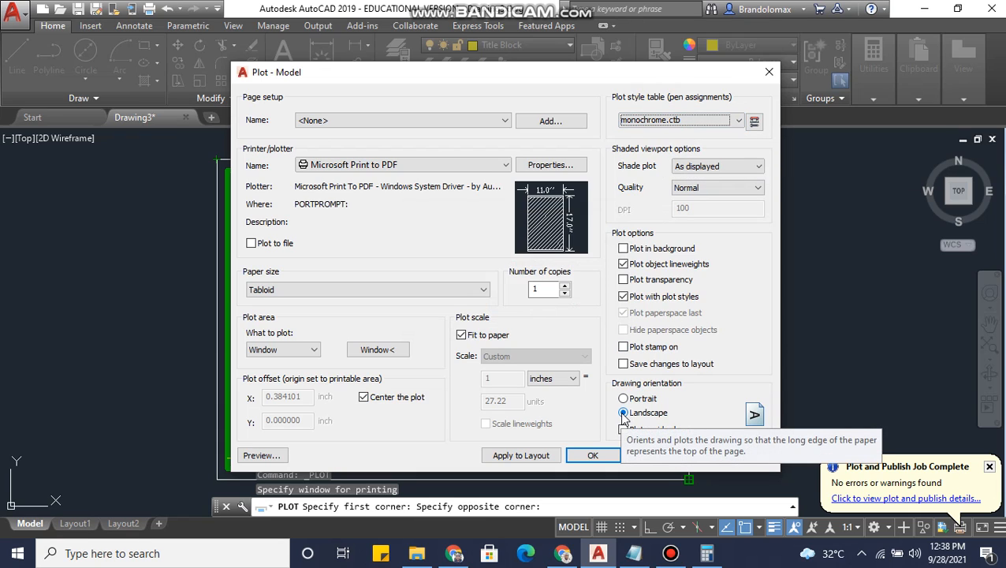
left_click(260, 456)
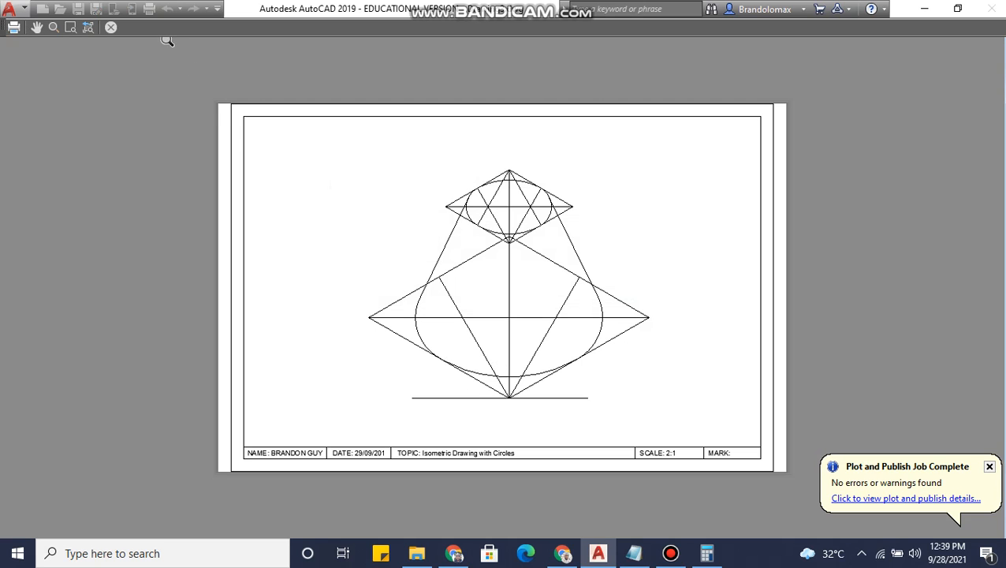
left_click(112, 28)
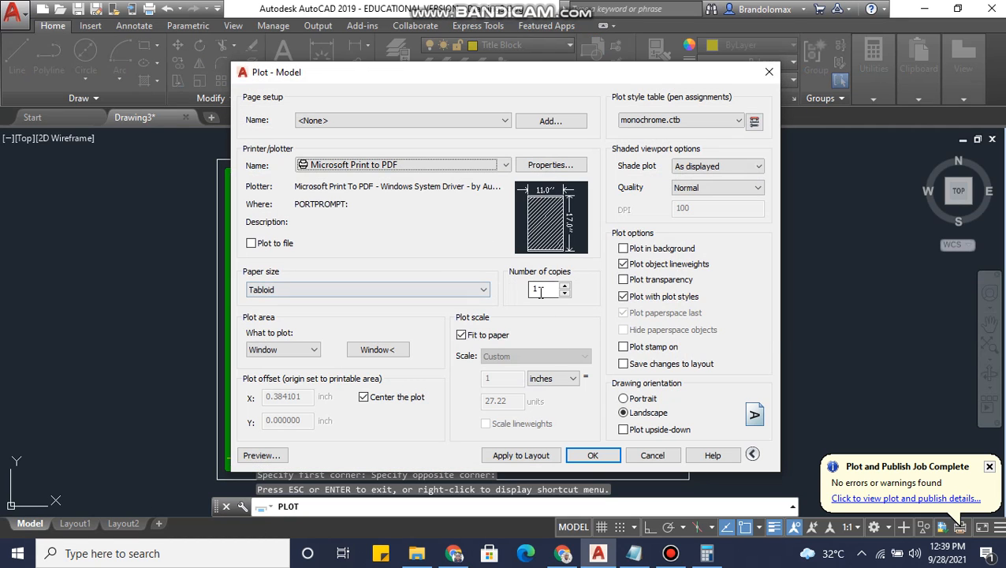
Plot the sheet to a PDF in the Bandicam folder, named "ISo 5" followed by the author's name
left_click(593, 456)
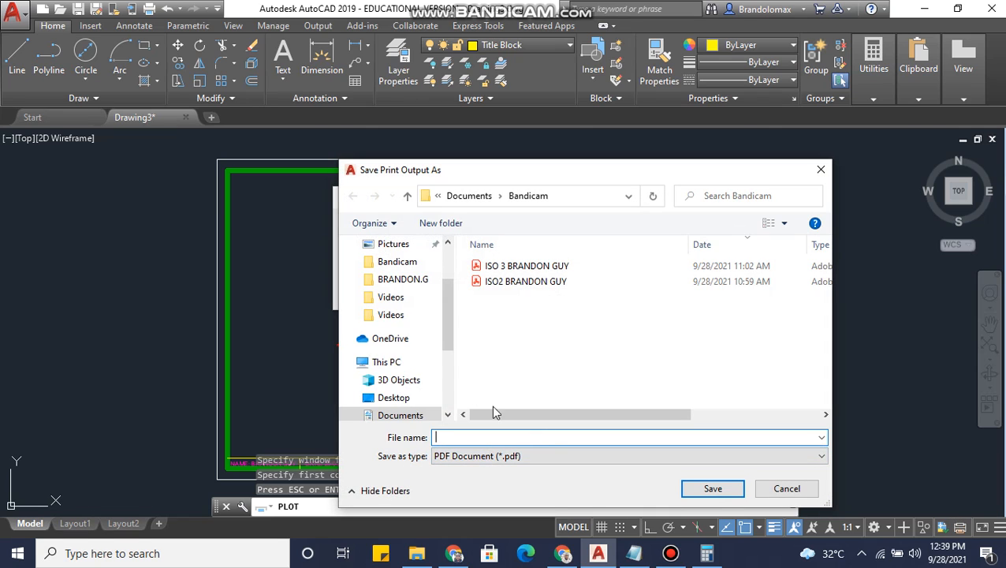
left_click(398, 263)
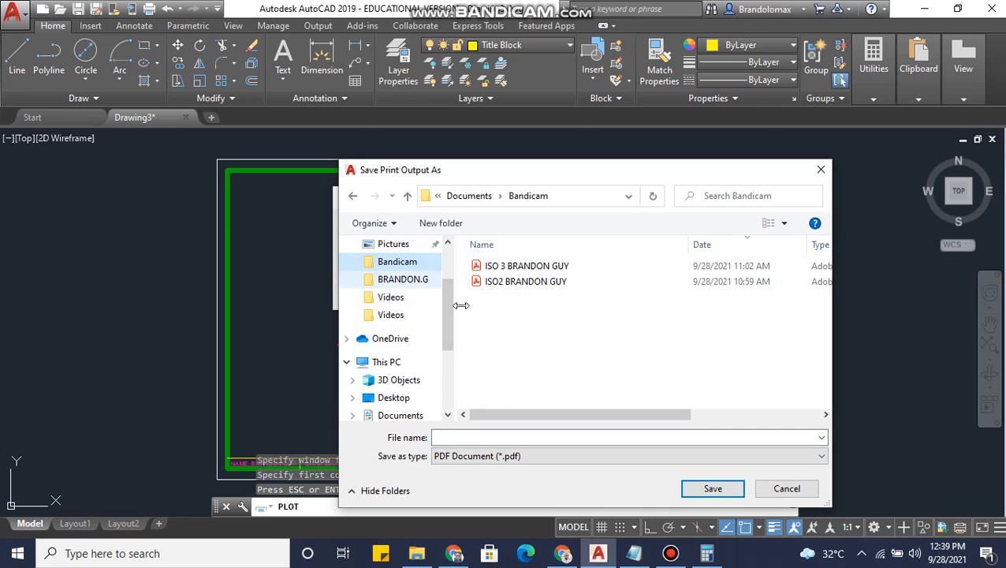
left_click(488, 436)
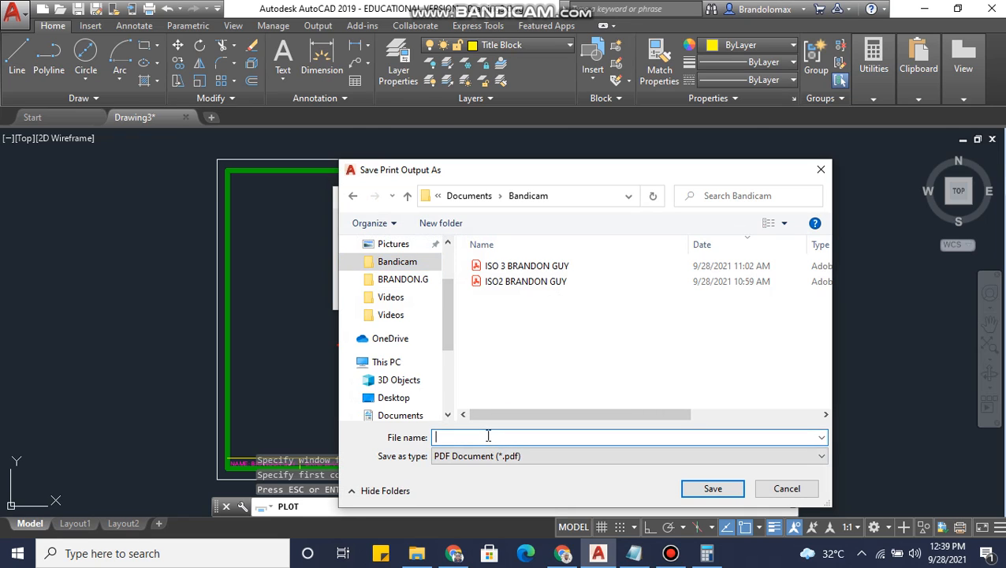
type("IS")
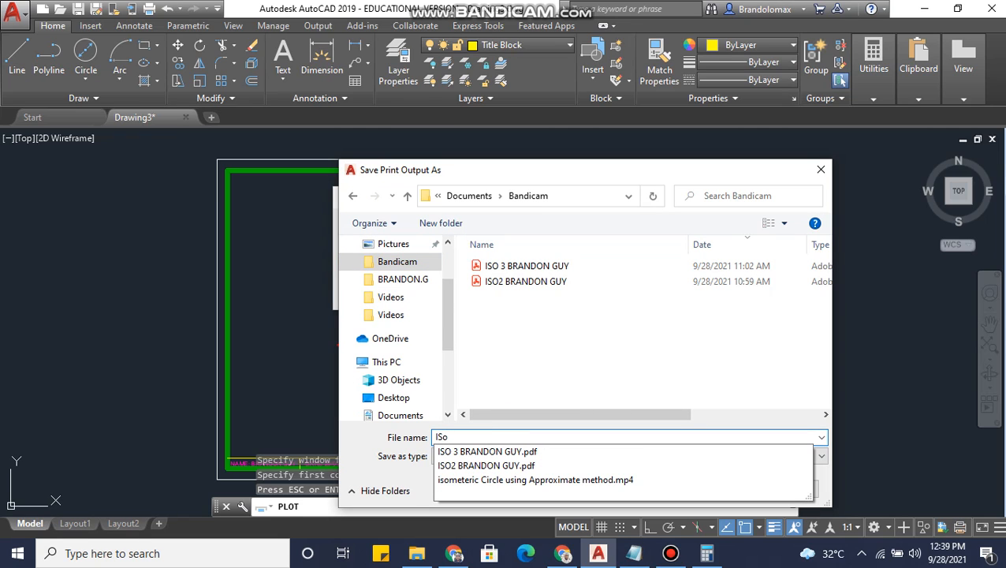
type("on guy")
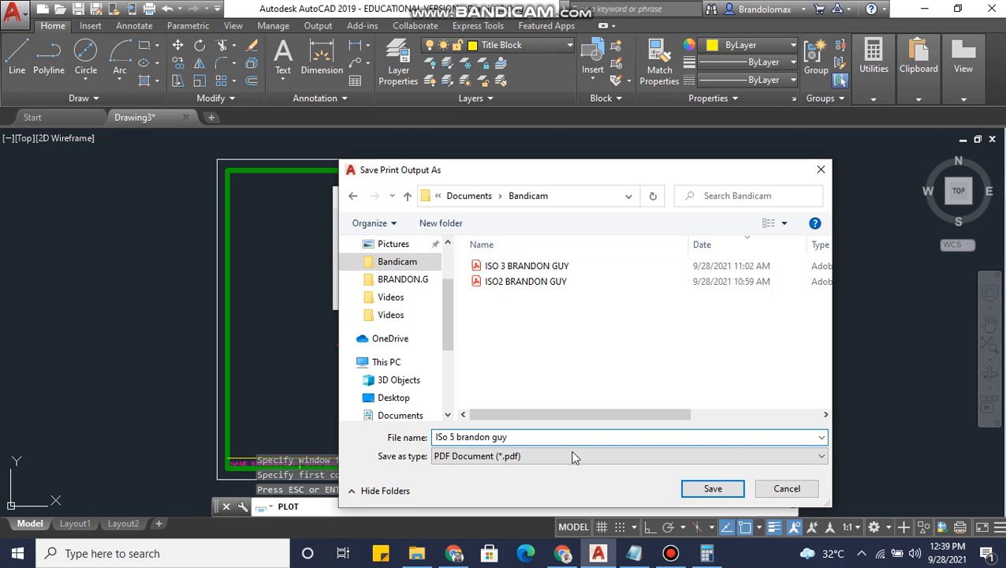
left_click(705, 490)
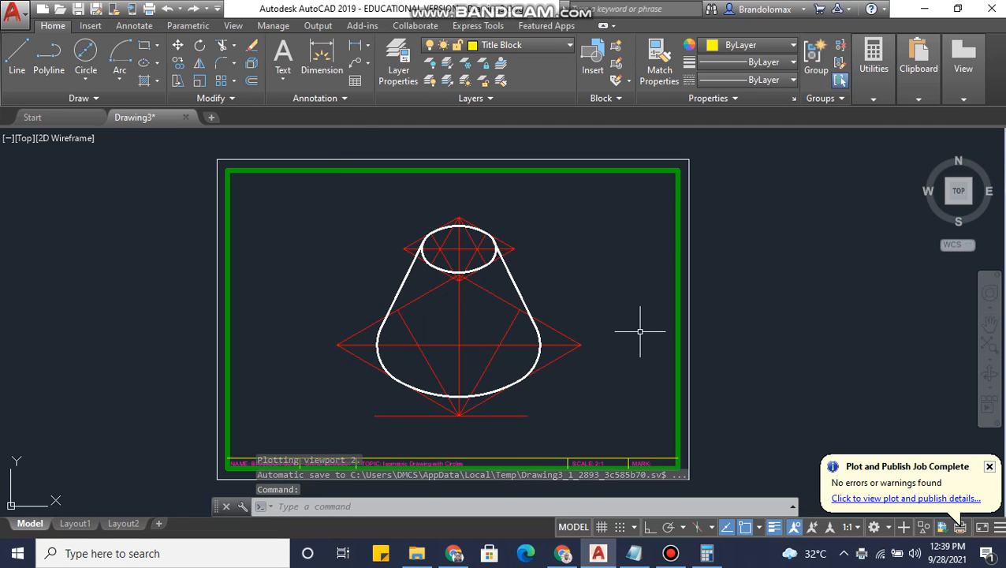
Open the new ISo 5 PDF from the Bandicam folder in File Explorer, check the page at 50% zoom, and return to AutoCAD
left_click(428, 556)
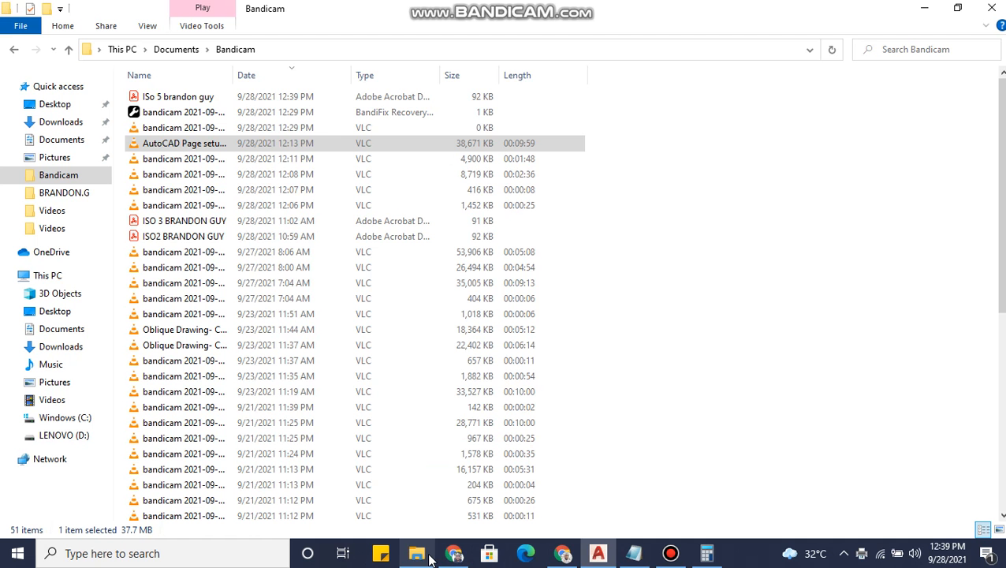
left_click(243, 99)
double_click(243, 98)
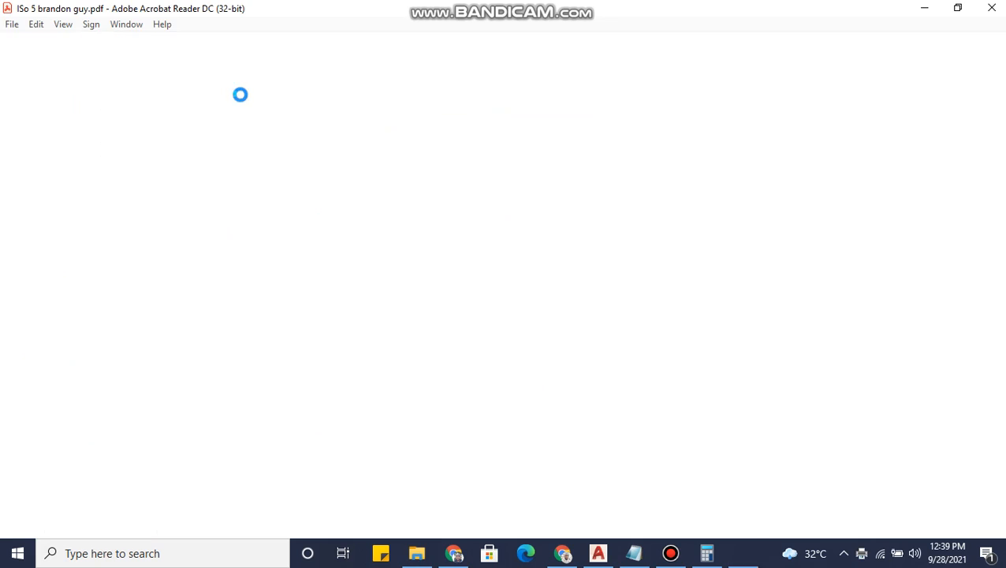
scroll(631, 221, "down", 1)
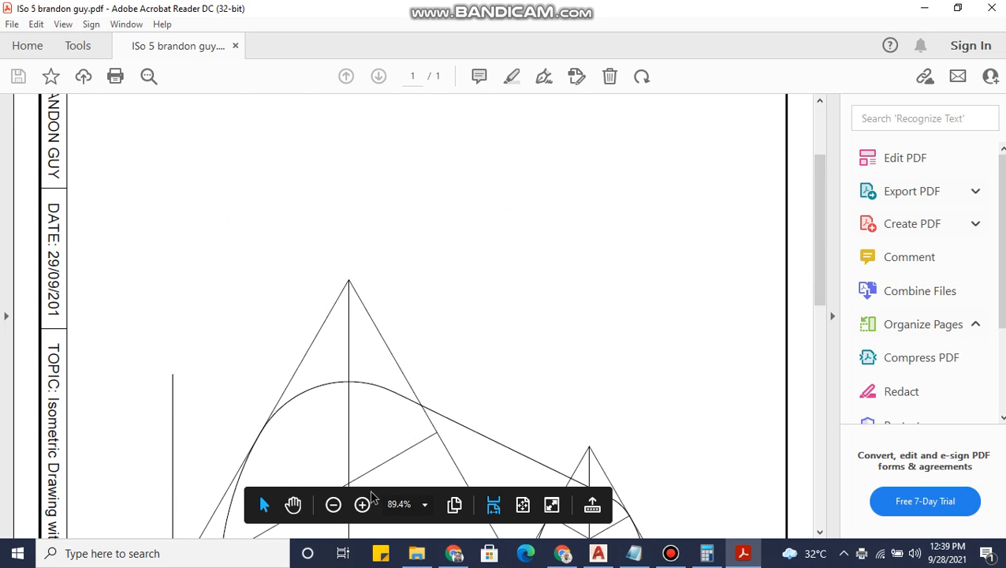
left_click(334, 506)
left_click(335, 505)
scroll(514, 342, "down", 3)
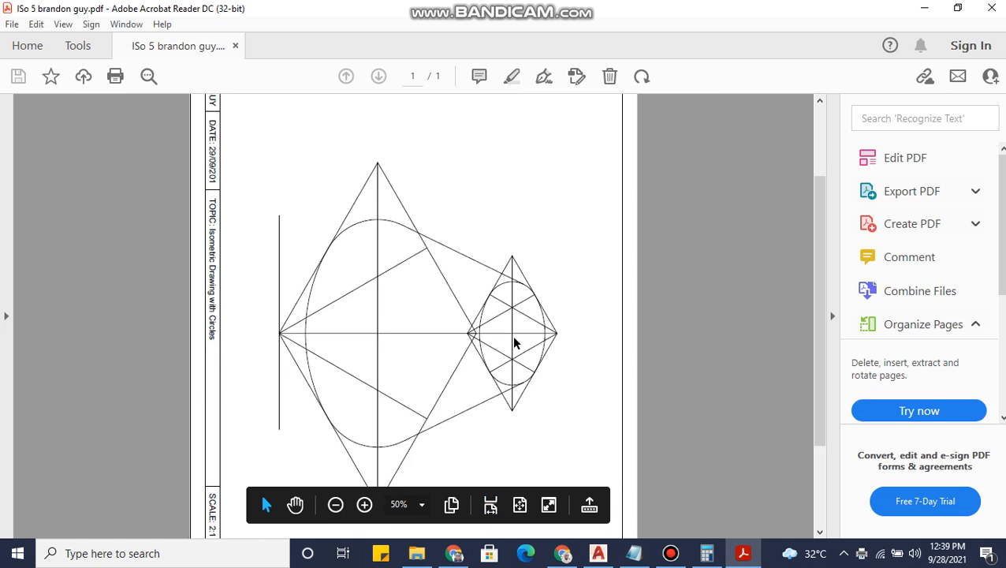
scroll(510, 353, "down", 2)
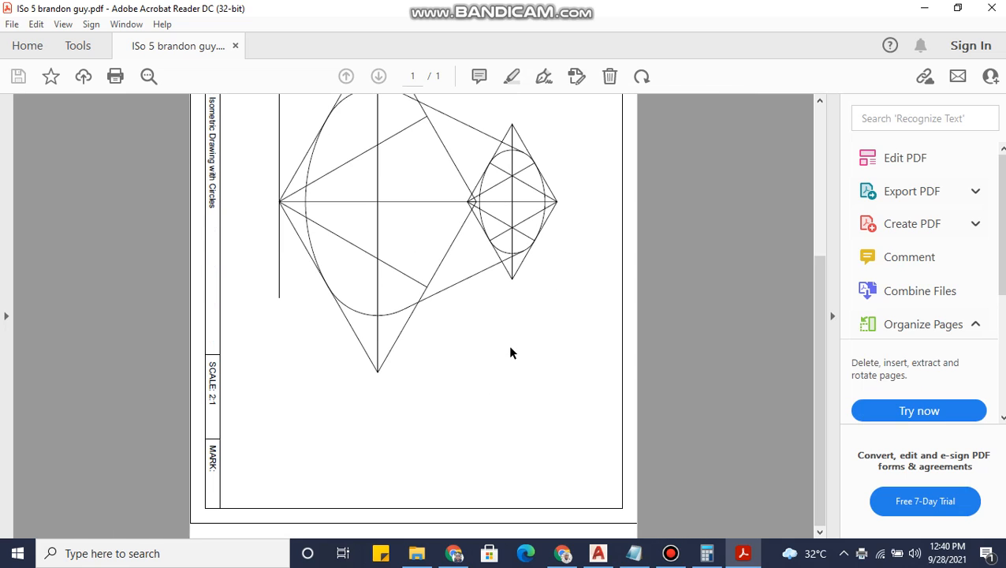
scroll(511, 353, "up", 3)
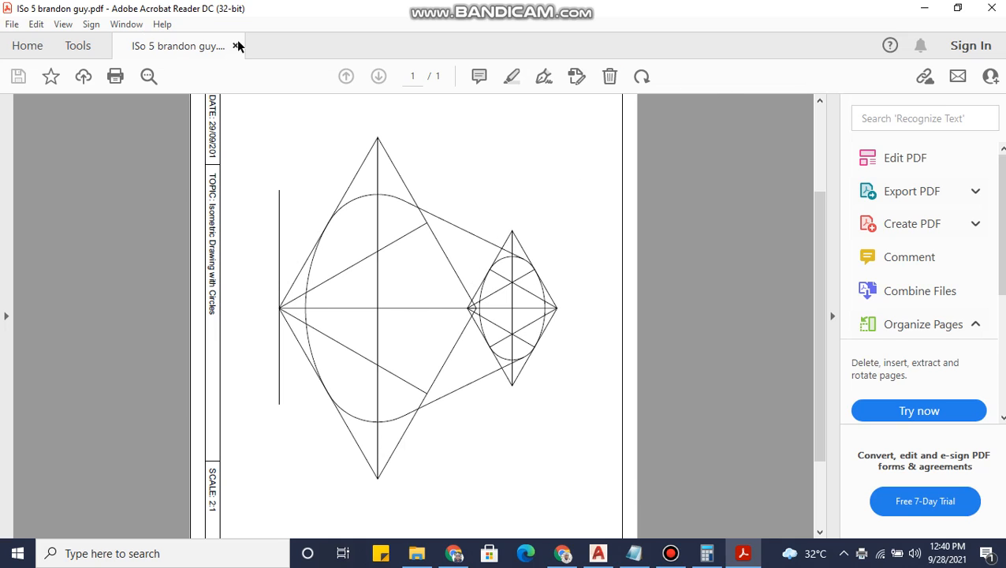
left_click(992, 8)
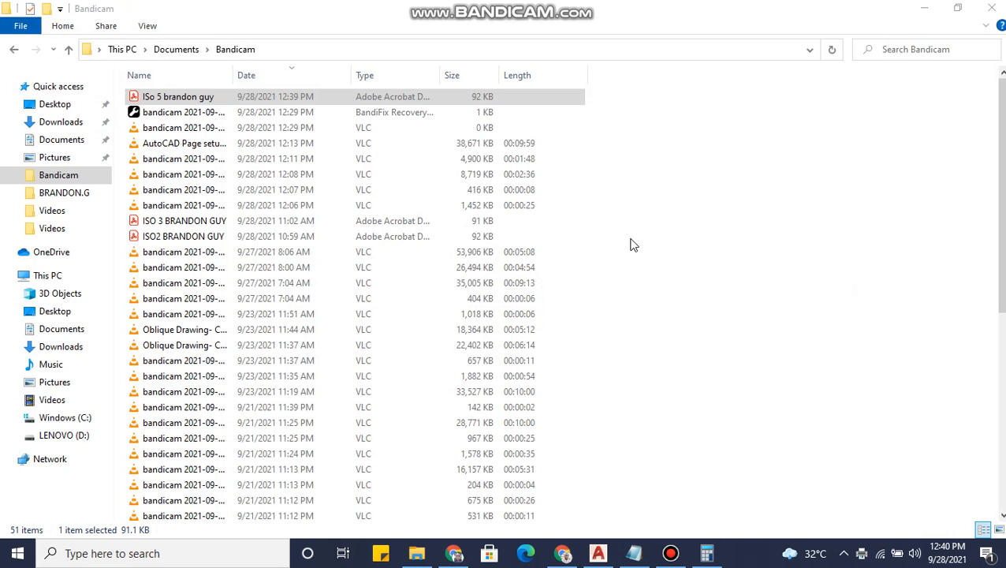
left_click(597, 552)
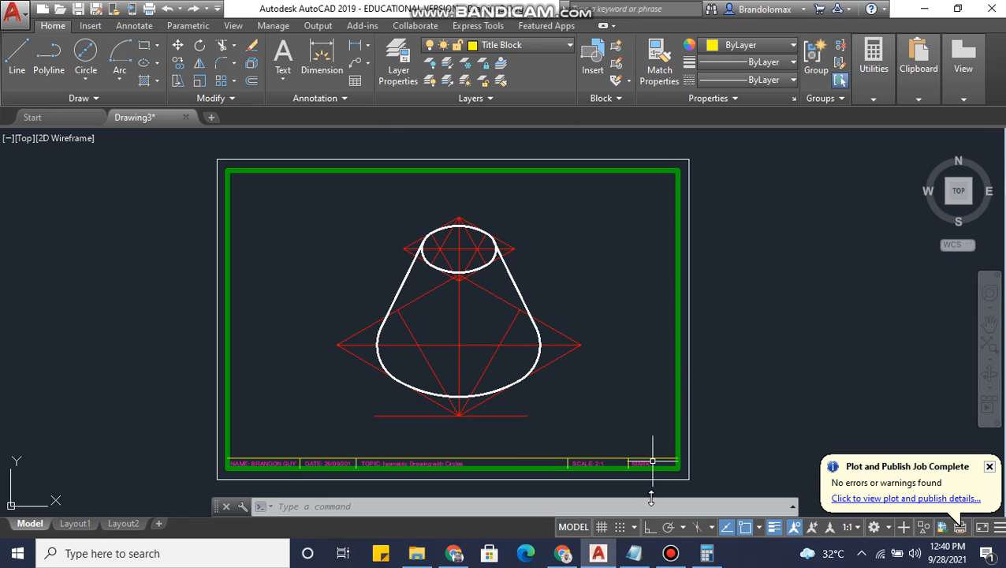
left_click(678, 556)
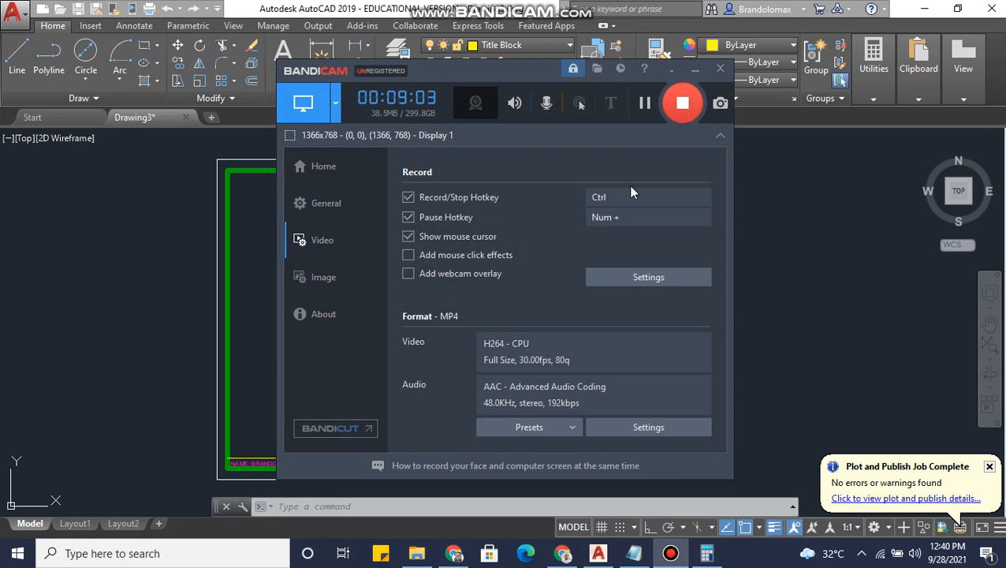